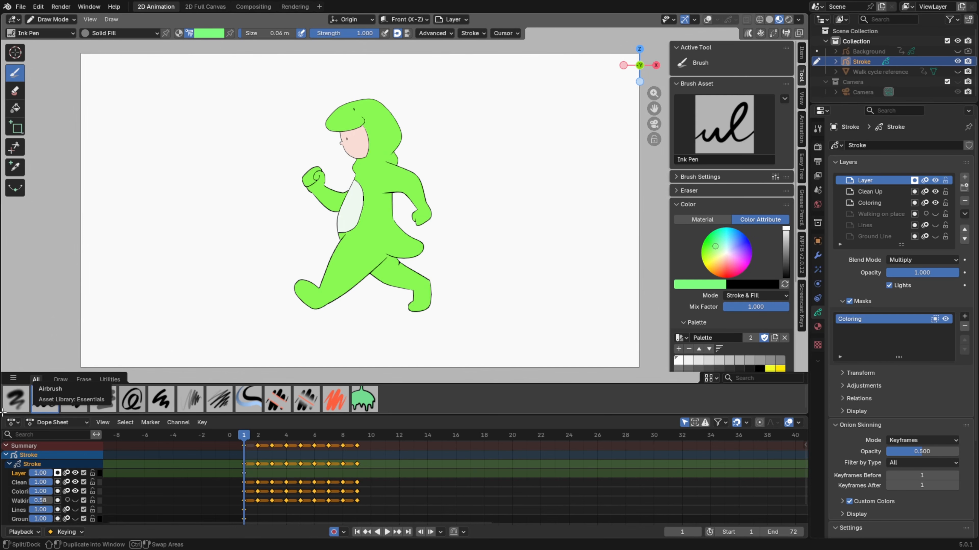
Split the 3D viewport horizontally, turn the lower area into a Video Sequencer, and assign the existing Scene to it
left_click_drag(3, 412, 23, 270)
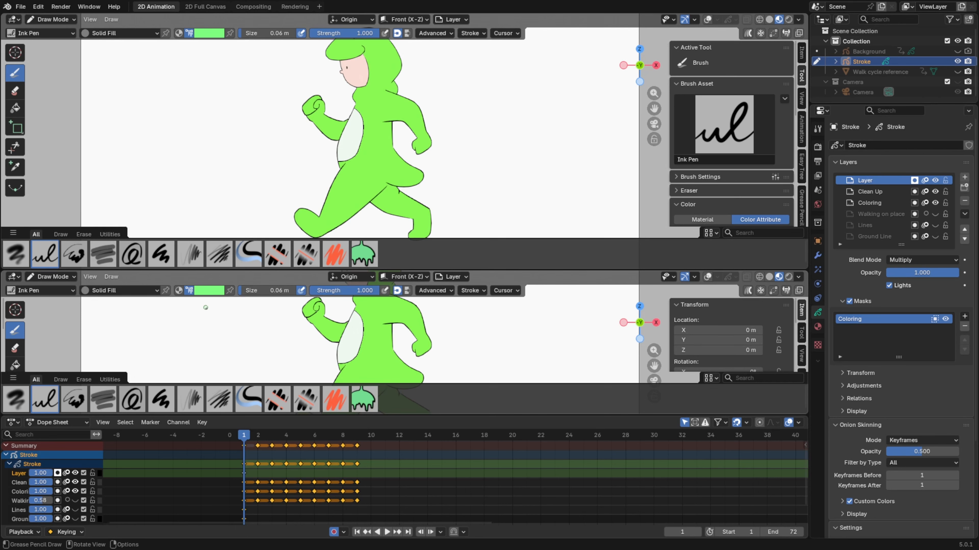
left_click(19, 280)
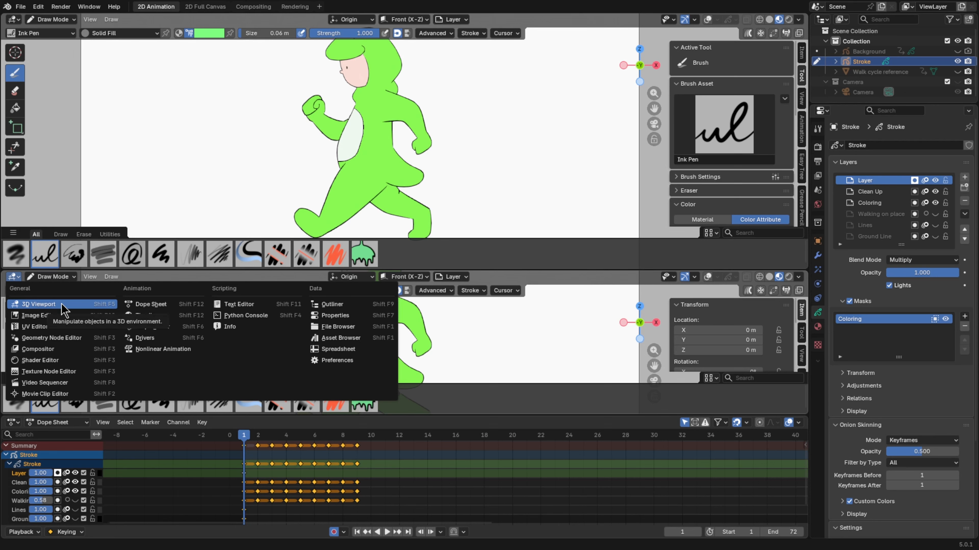
left_click(77, 383)
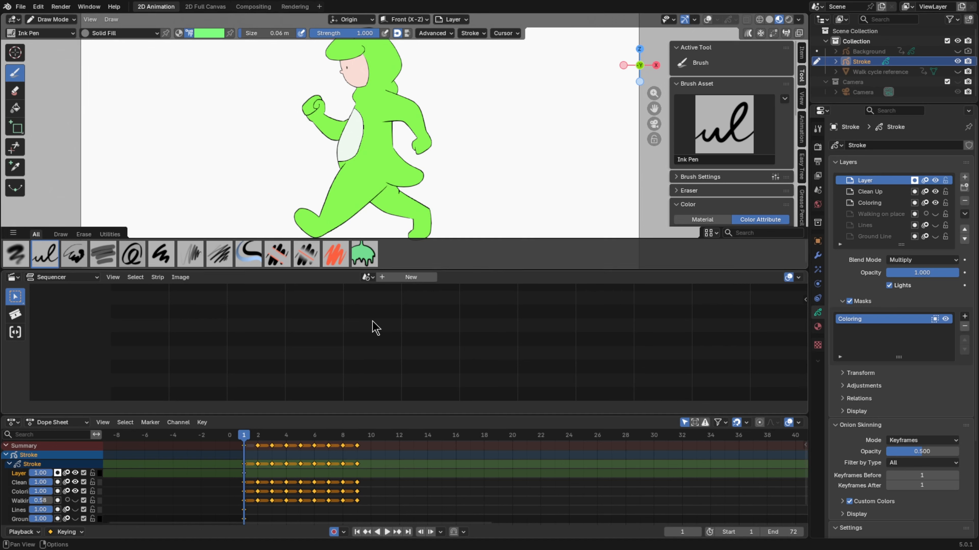
left_click(365, 277)
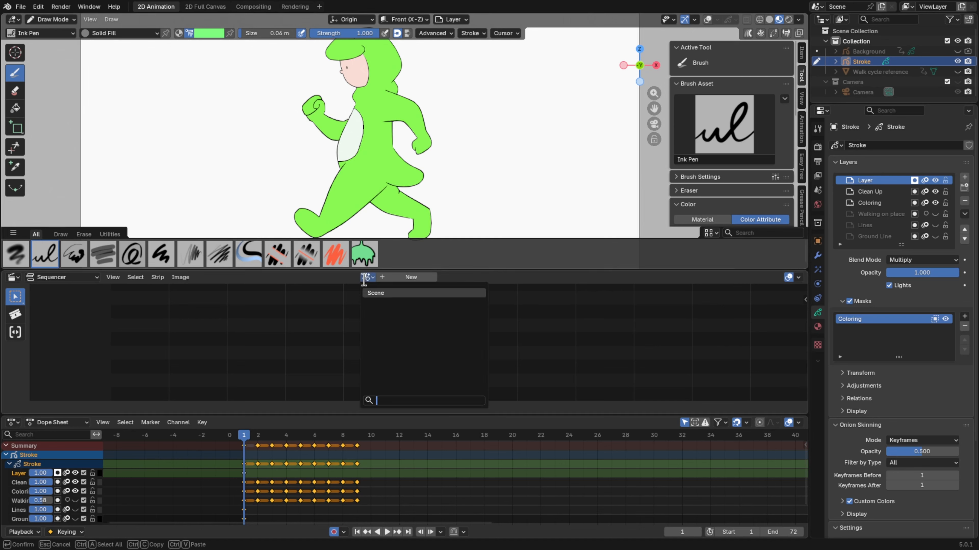
left_click(375, 294)
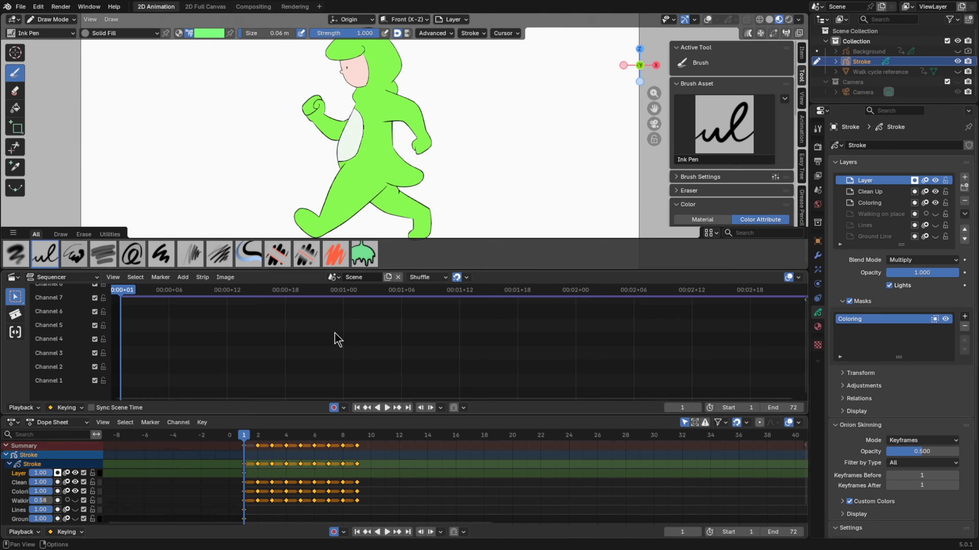
middle_click_drag(153, 367, 198, 331, "ctrl")
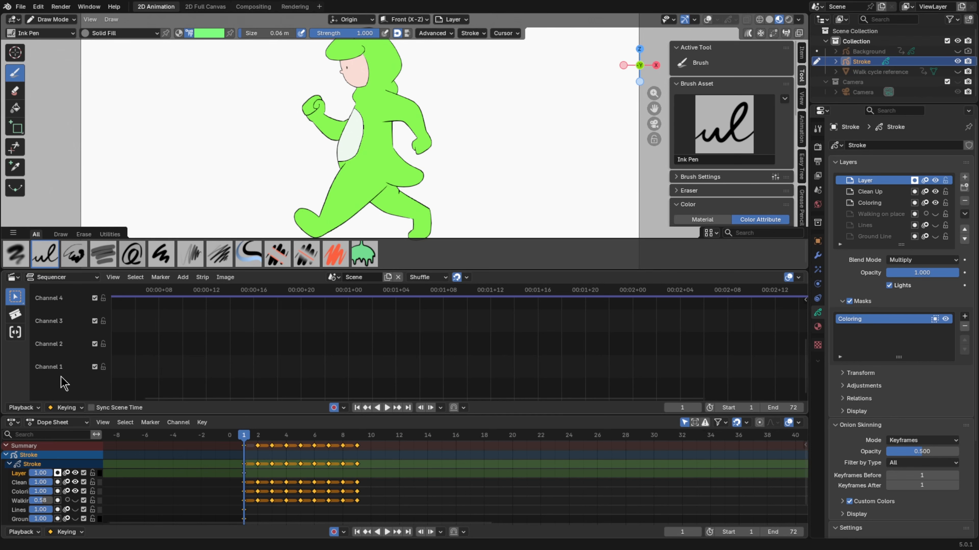
key("Home")
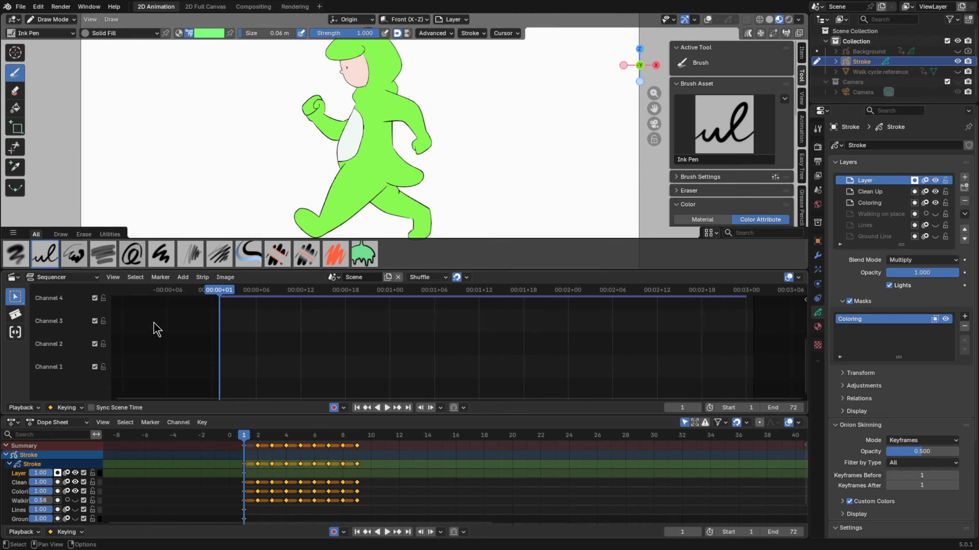
Add the sound strip "Footsteps, Human, Slippers, Carpet, Wood, Jog, Run, Close SND128285.wav" from Sound Files on channel 1 at frame 1
left_click(182, 278)
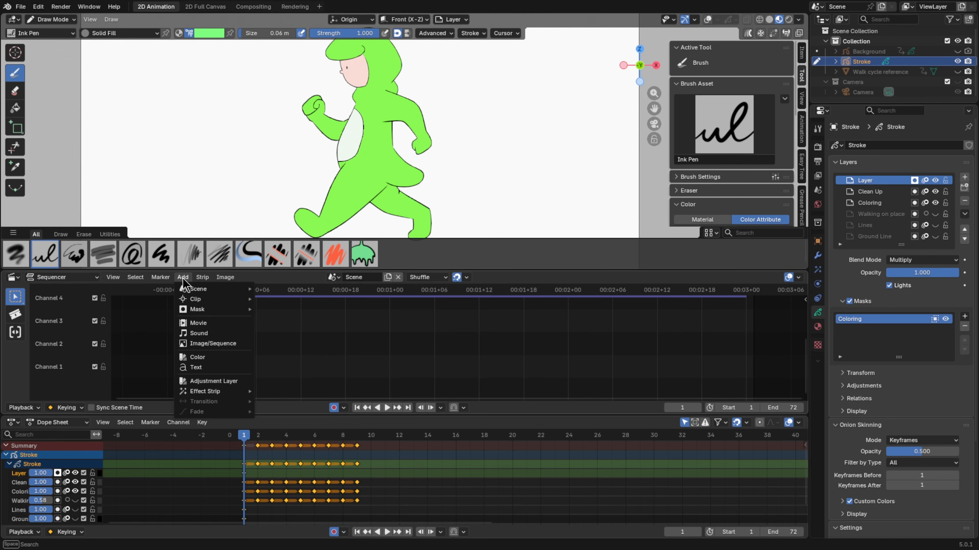
left_click(214, 335)
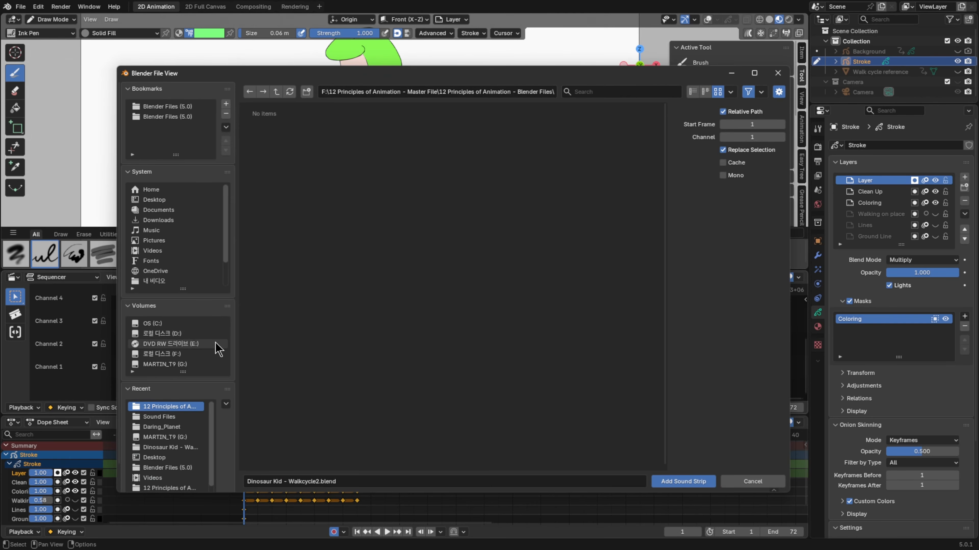
left_click(167, 417)
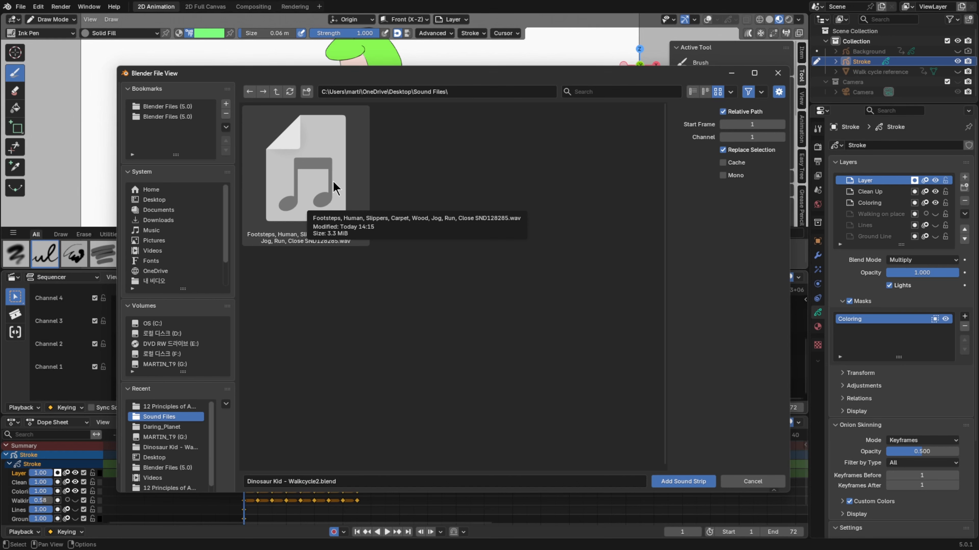
left_click(147, 390)
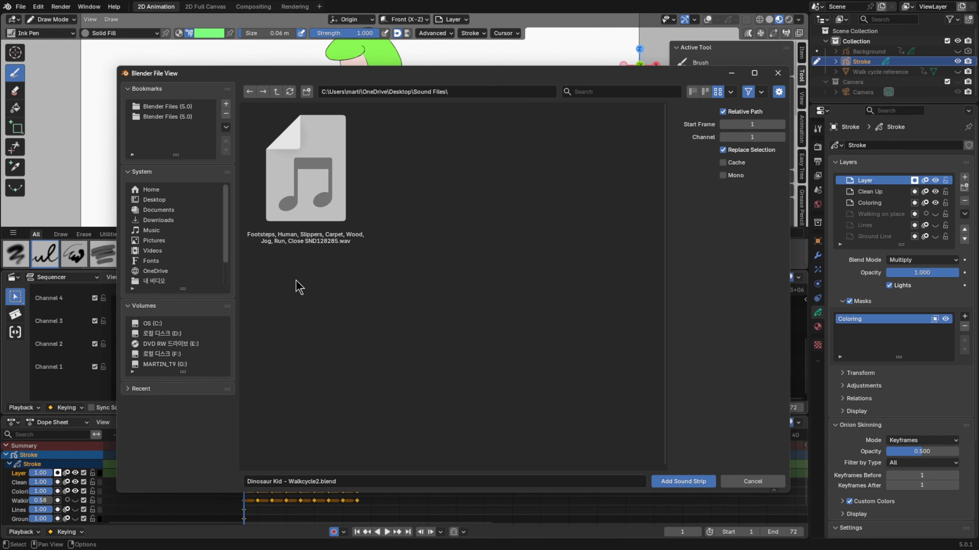
left_click(349, 170)
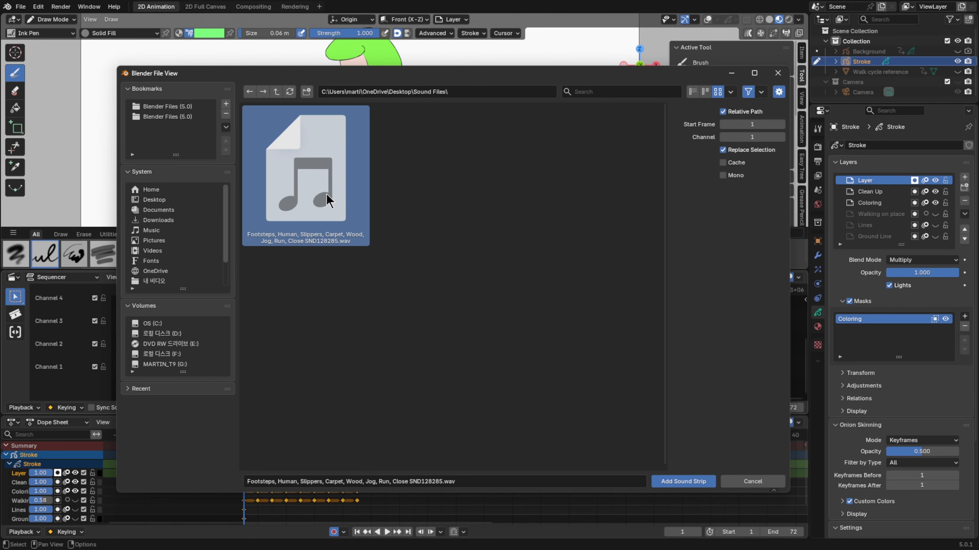
left_click(673, 488)
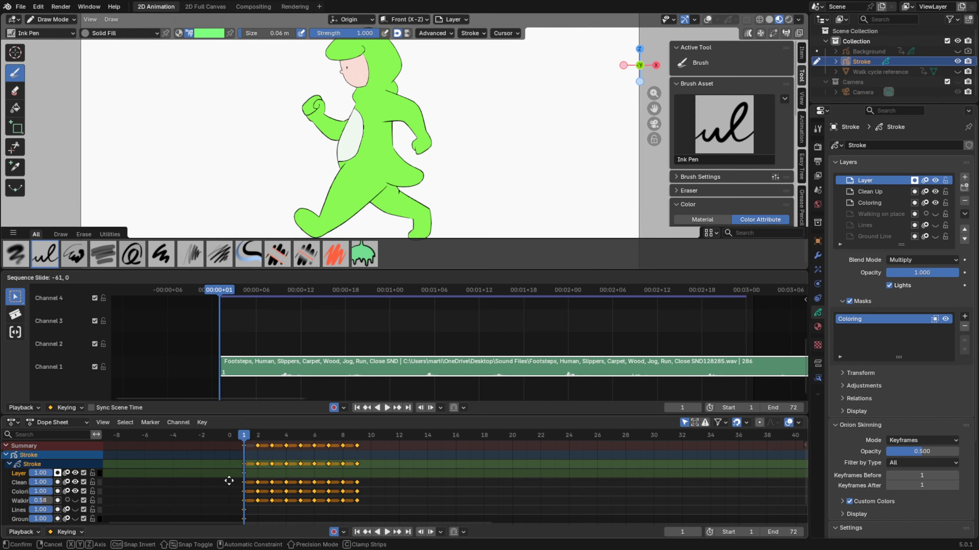
left_click(229, 481)
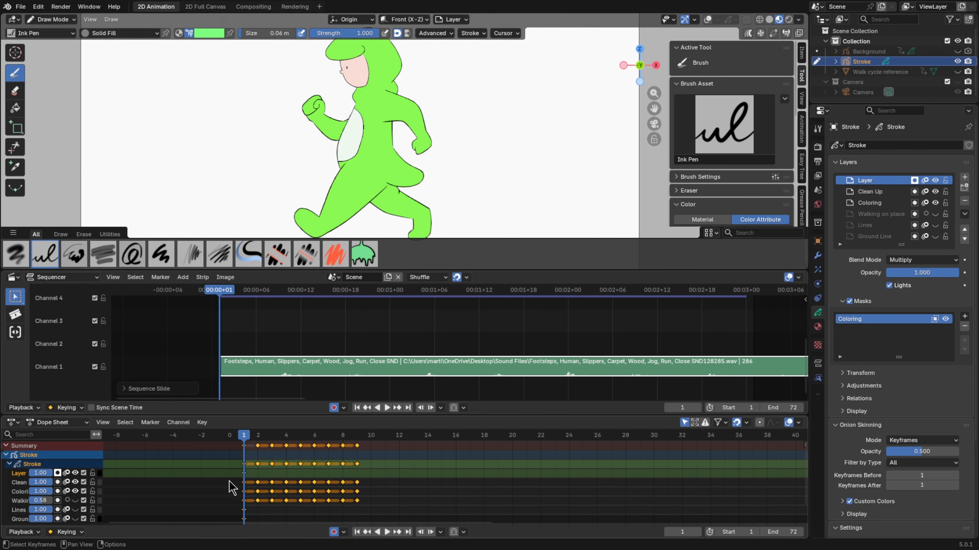
Fit the camera frame in the 3D viewport, enlarge that area over the sequencer, and frame the scene range in both timelines
key("Home")
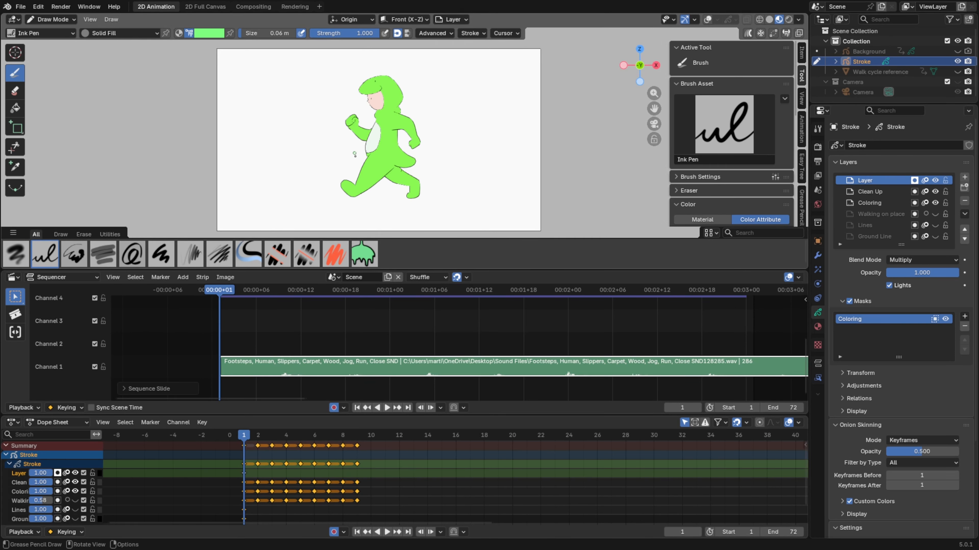
left_click_drag(411, 269, 426, 320)
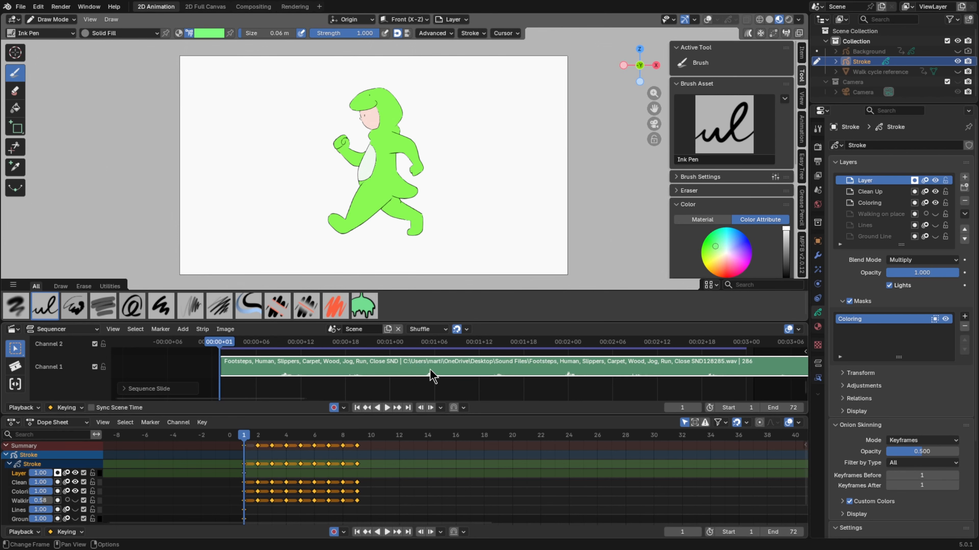
scroll(430, 370, "down", 4)
scroll(430, 370, "up", 3)
middle_click_drag(455, 358, 386, 360)
scroll(470, 478, "down", 5)
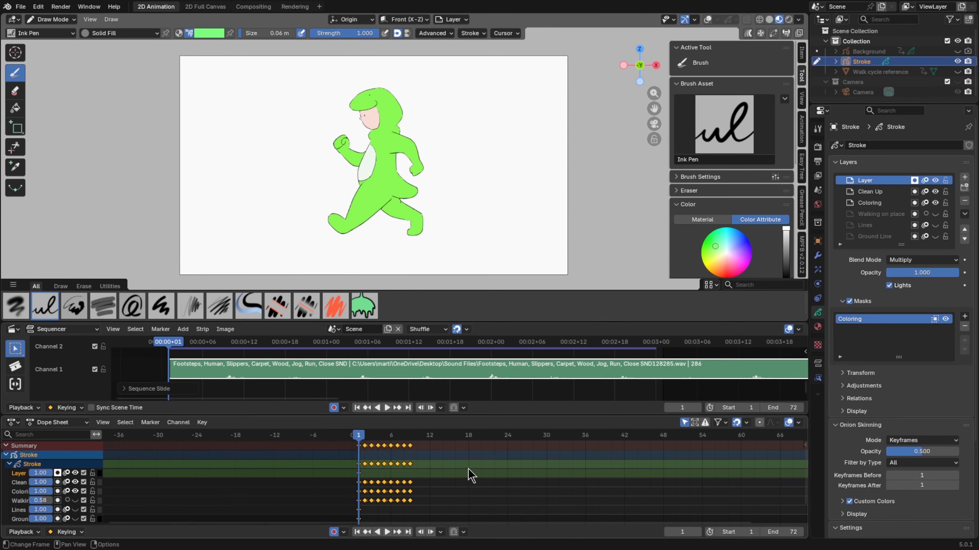
scroll(467, 467, "down", 4)
middle_click_drag(467, 466, 375, 483)
scroll(390, 471, "up", 7)
scroll(388, 472, "up", 1)
Play the run animation with the footstep audio several times from frame 1
key("space")
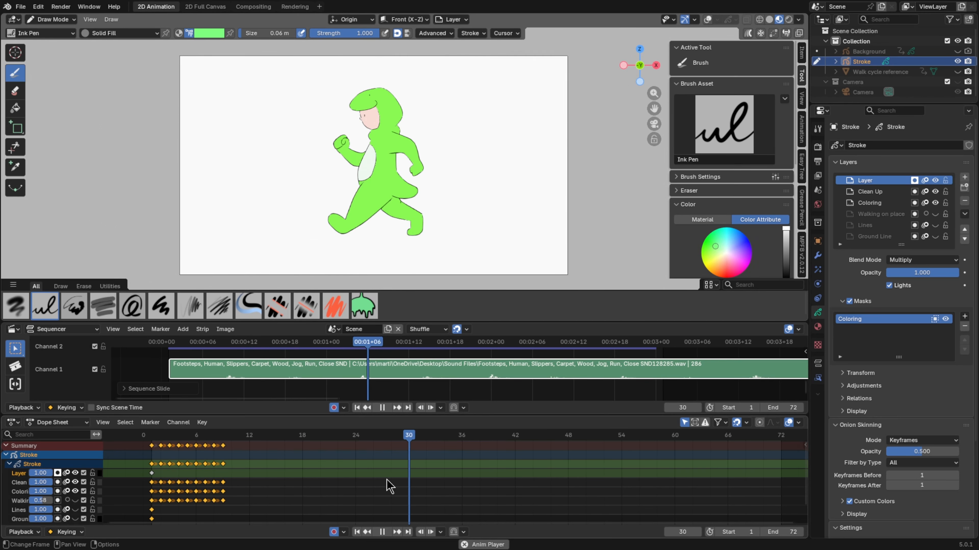
key("space")
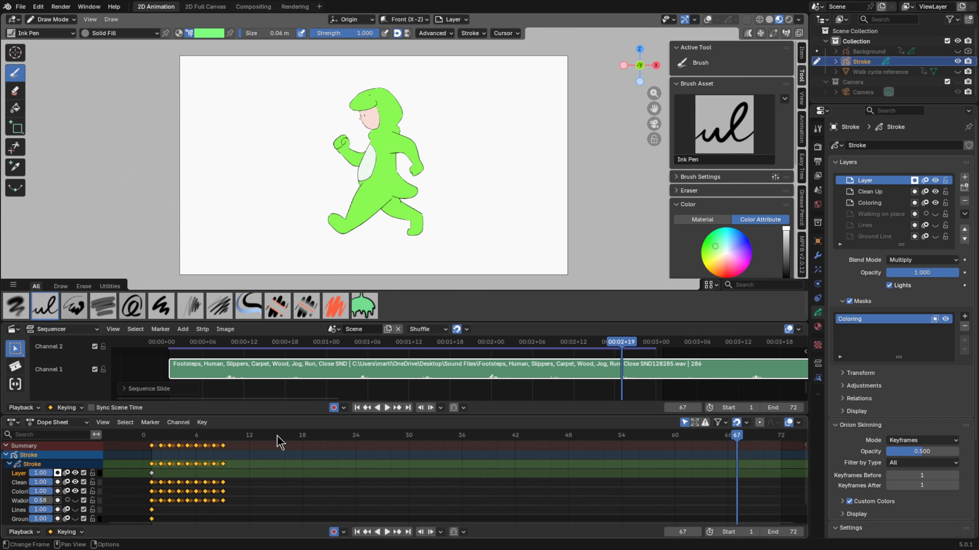
left_click_drag(277, 437, 151, 437)
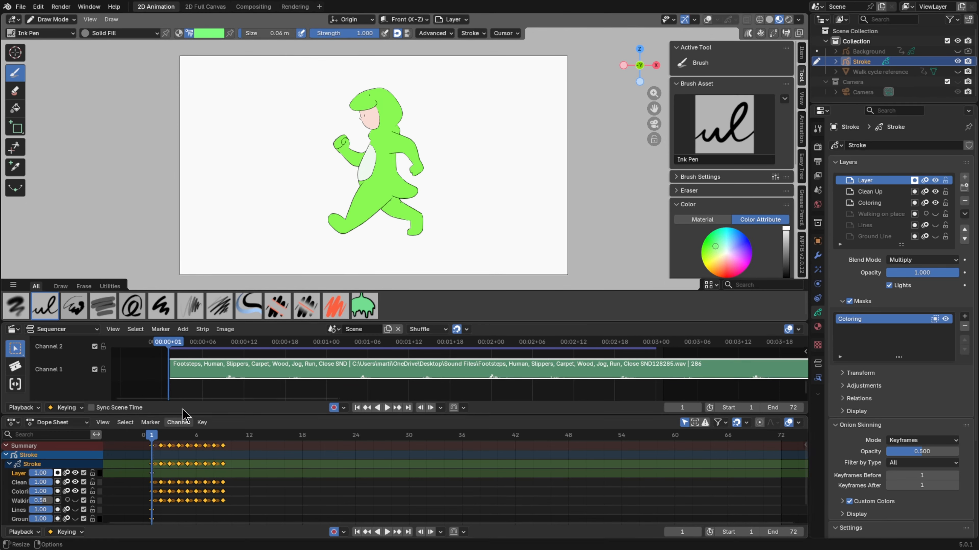
key("space")
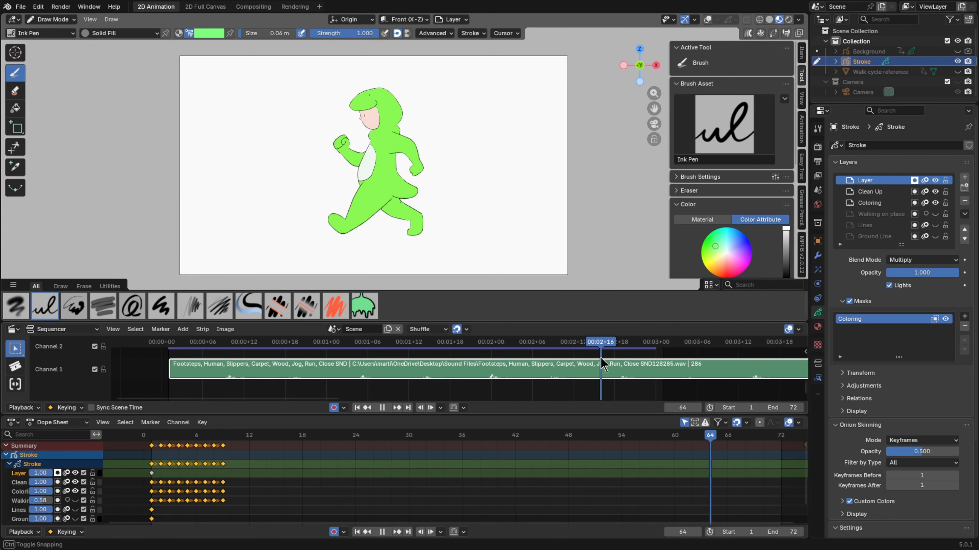
left_click_drag(603, 364, 166, 354)
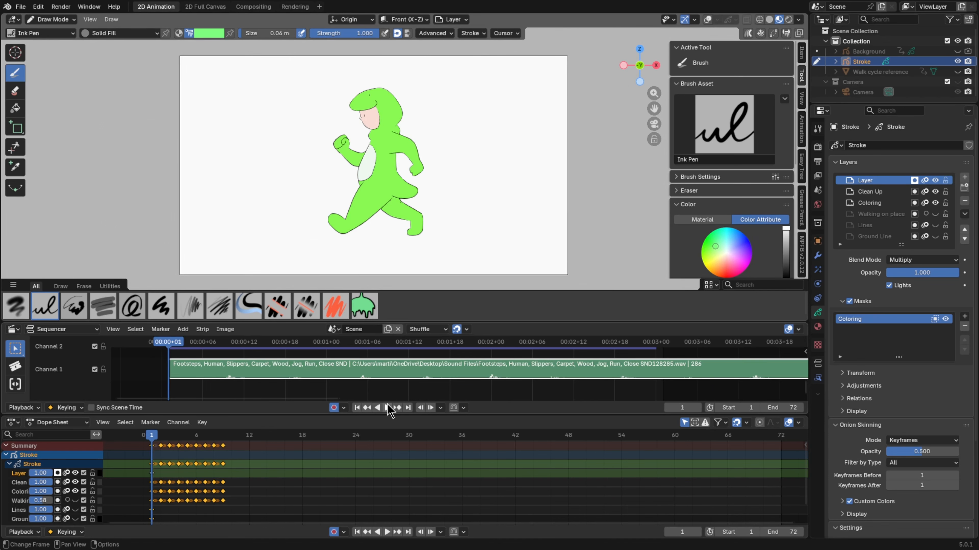
left_click(387, 408)
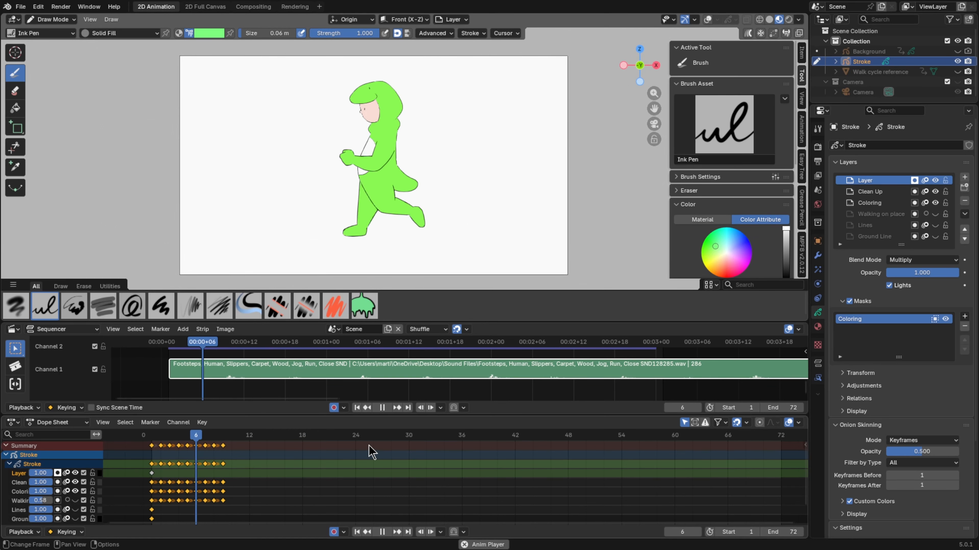
key("space")
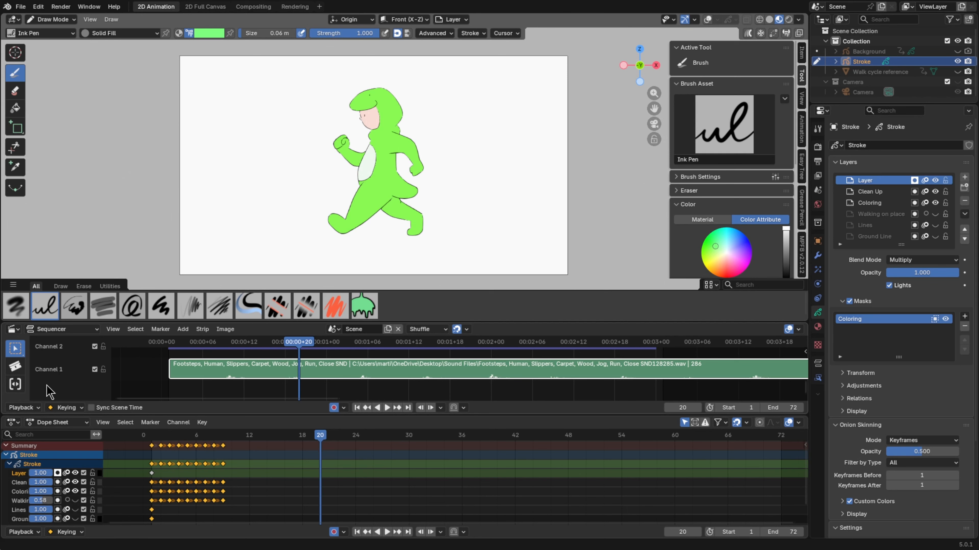
Enable audio scrubbing in the sequencer's playback settings and scrub the opening frames back to frame 1
left_click(23, 408)
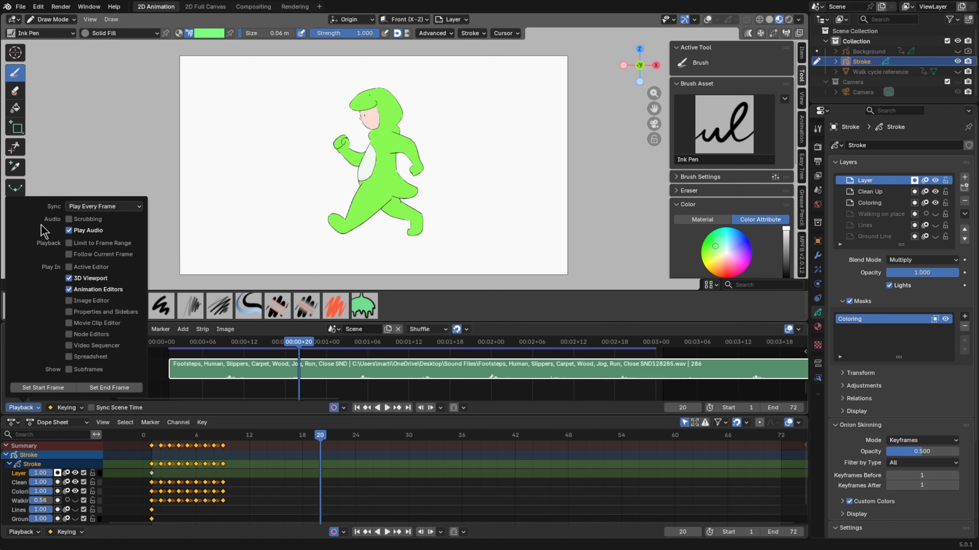
left_click(69, 220)
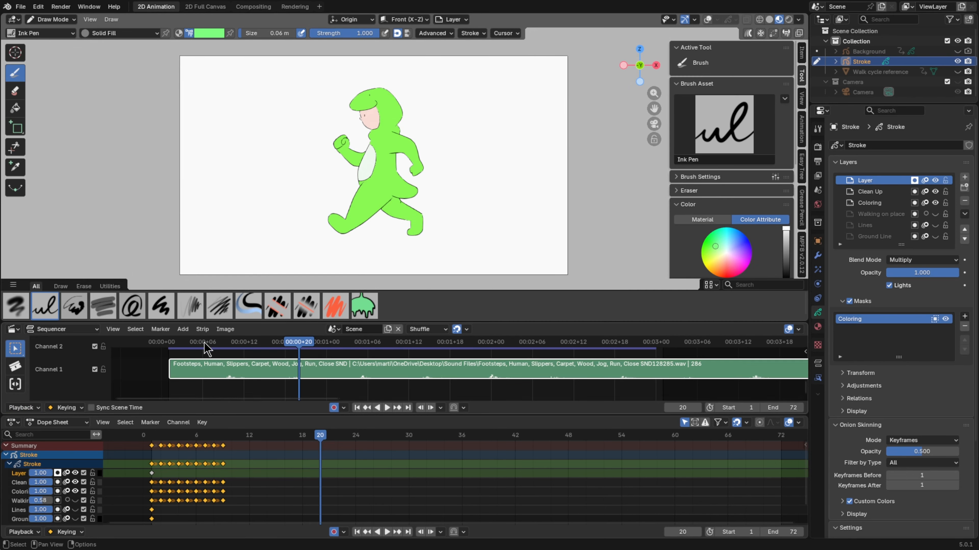
left_click(183, 345)
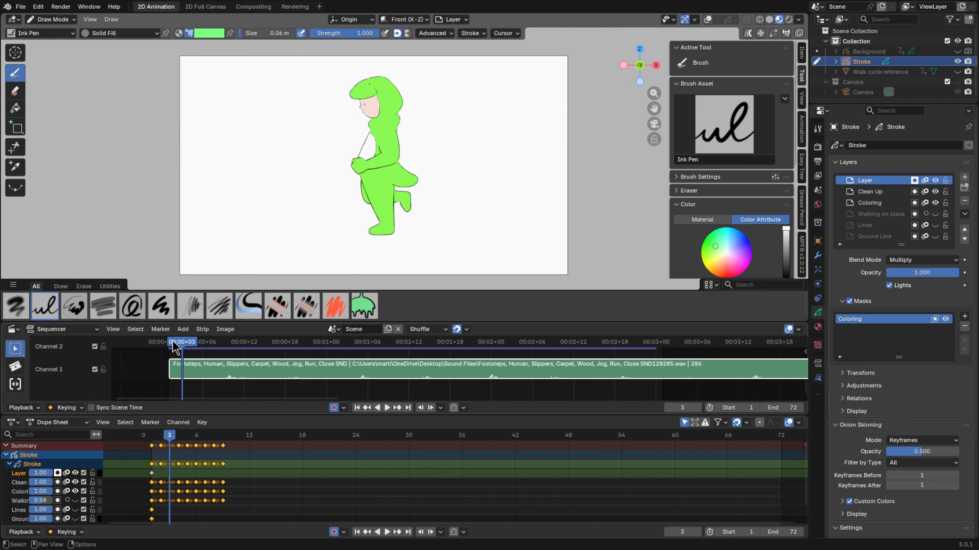
left_click_drag(172, 346, 171, 378)
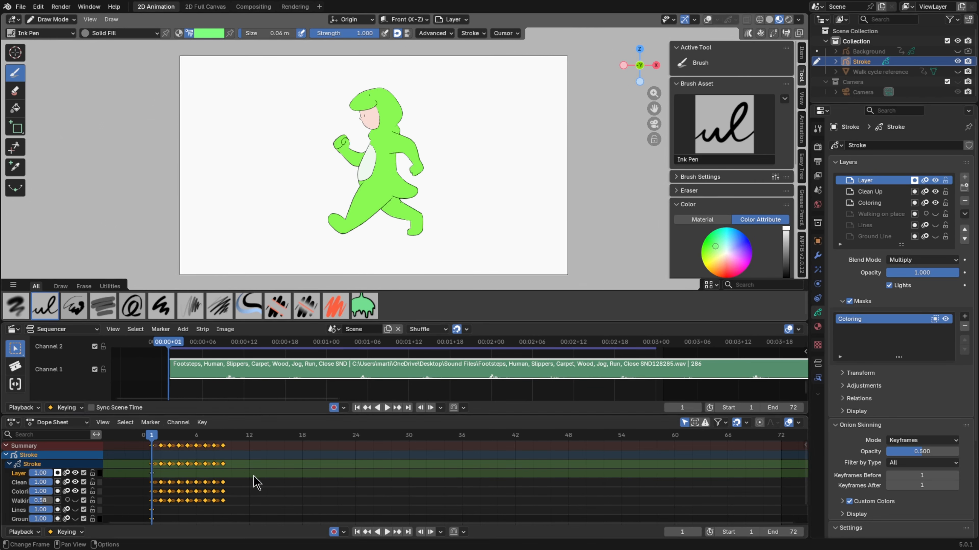
Scrub the dope sheet and sequencer near the start to compare the run's keyframes with the footstep sounds
left_click_drag(171, 431, 188, 440)
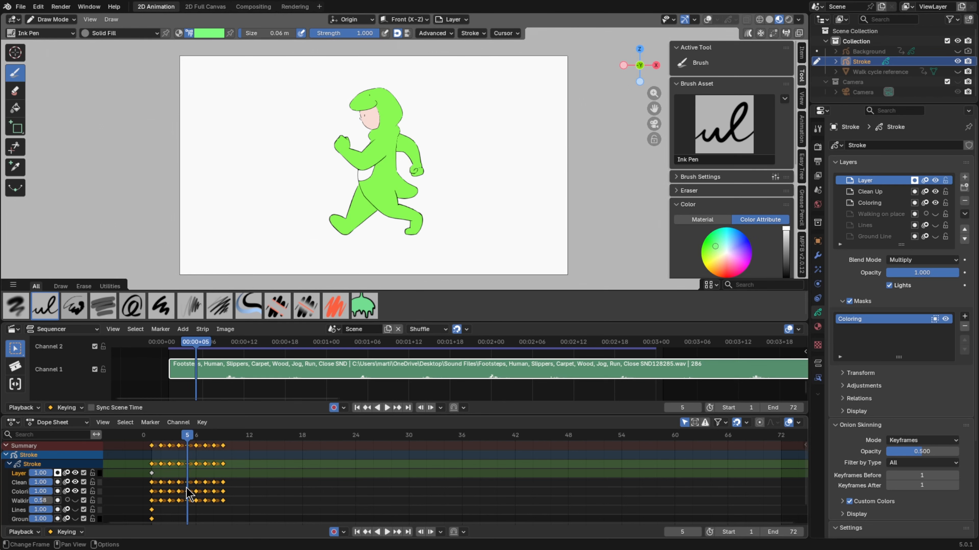
scroll(186, 487, "up", 10)
middle_click_drag(164, 483, 470, 497)
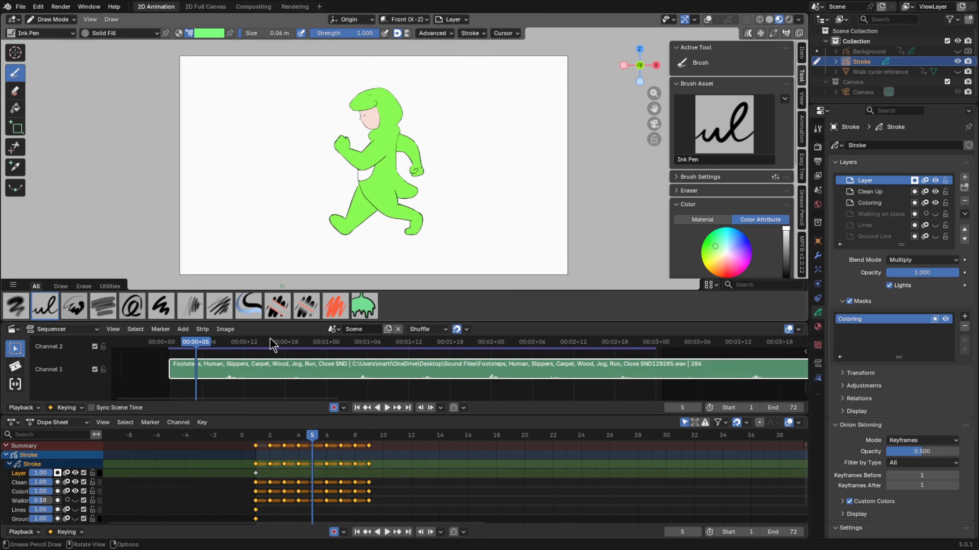
left_click(255, 438)
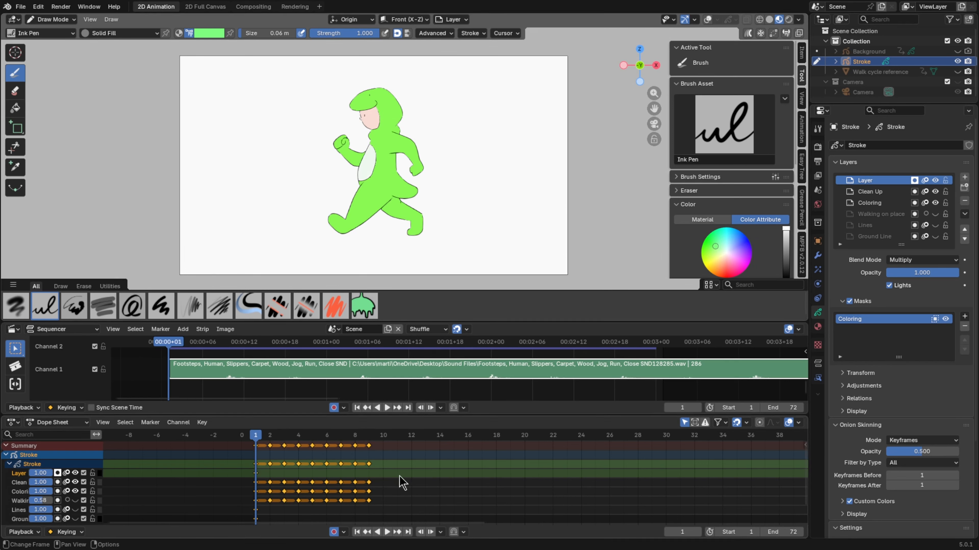
key("s")
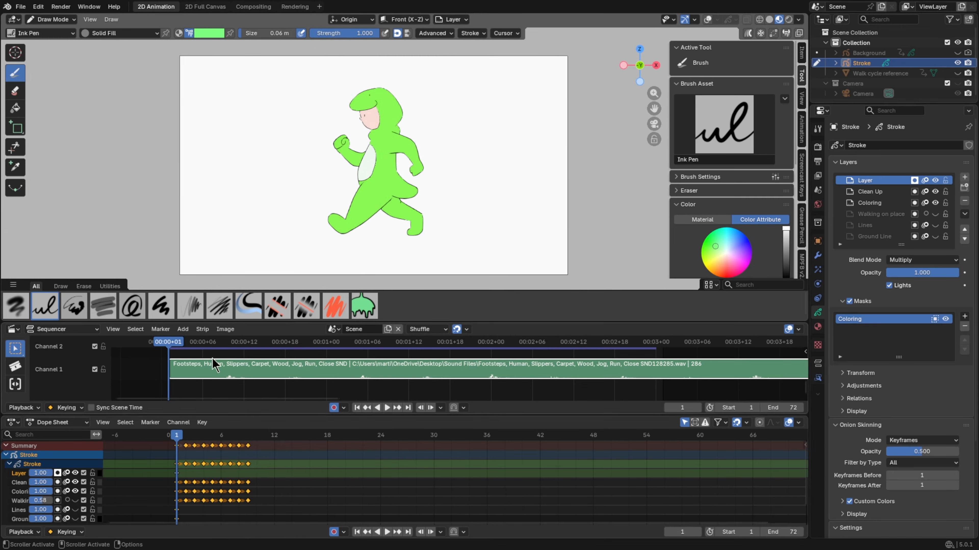
left_click_drag(212, 342, 172, 364)
Check the sequencer's audio playback options and move the playhead to the first footstep sound at frame 10
left_click(32, 408)
left_click(31, 407)
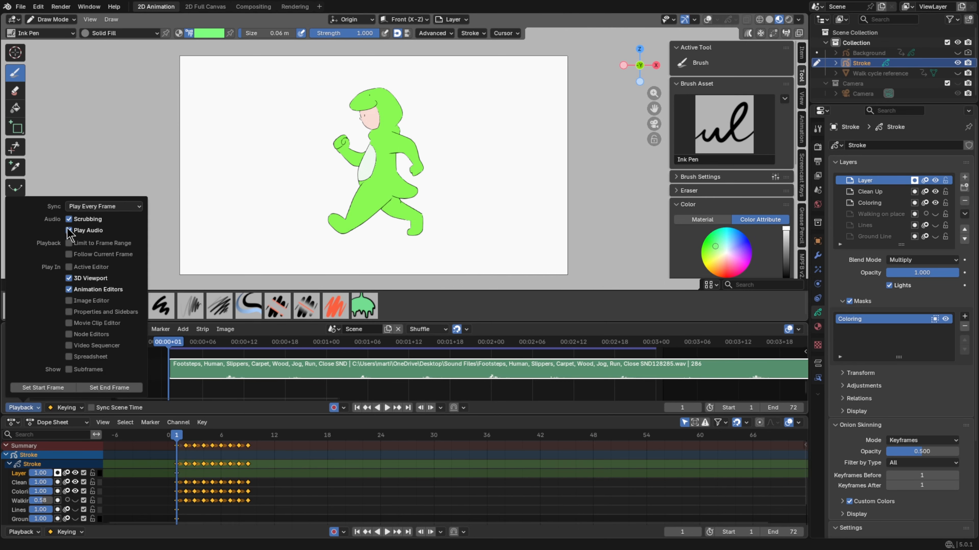
key("space")
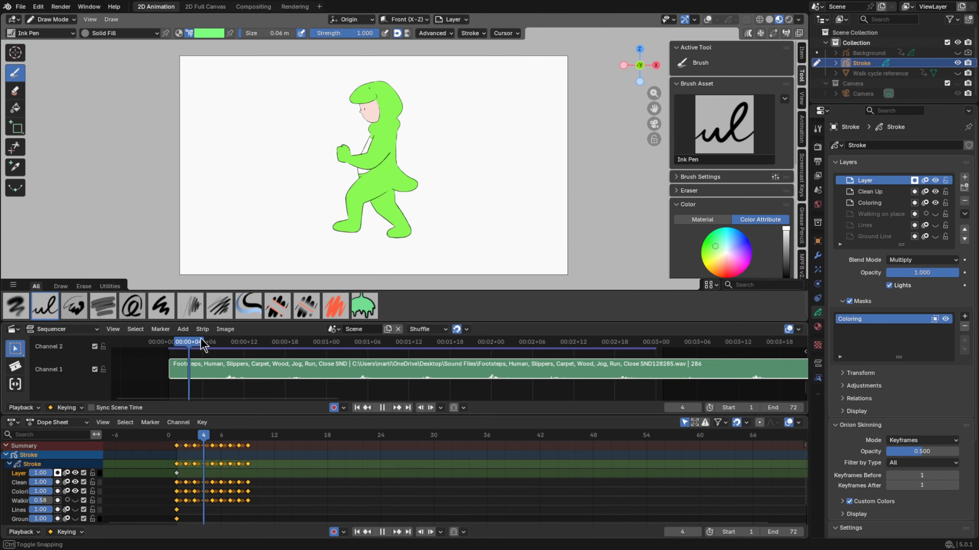
left_click_drag(245, 349, 230, 343)
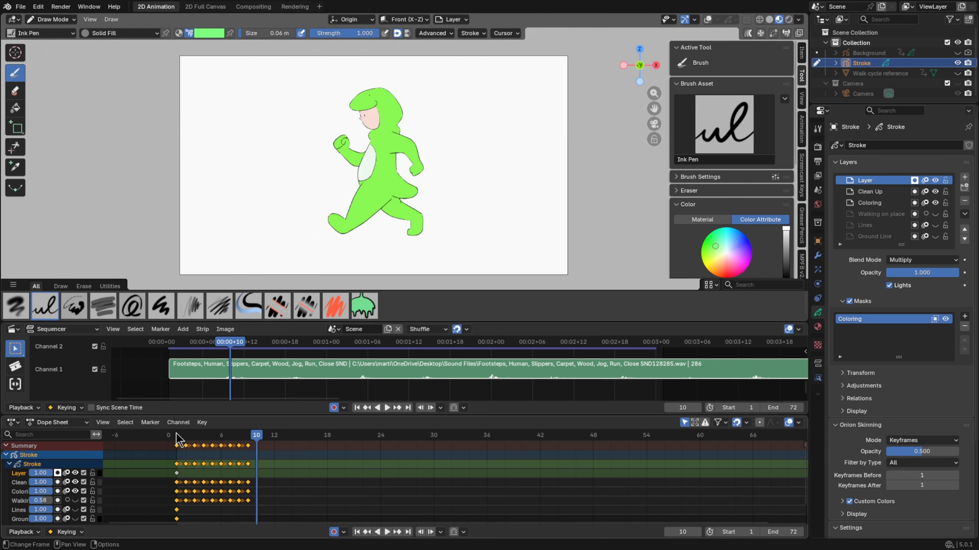
Set the playhead to frame 1 and shift the run's last four keyframes in the dope sheet to frames 16–19
scroll(249, 456, "up", 4)
middle_click_drag(210, 456, 353, 514)
scroll(350, 510, "up", 4)
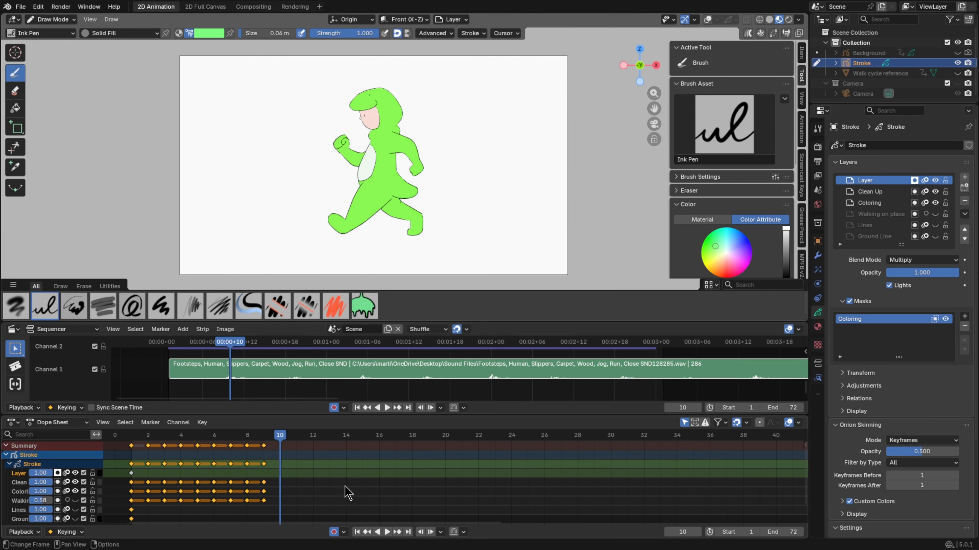
middle_click_drag(310, 466, 330, 479)
left_click(153, 435)
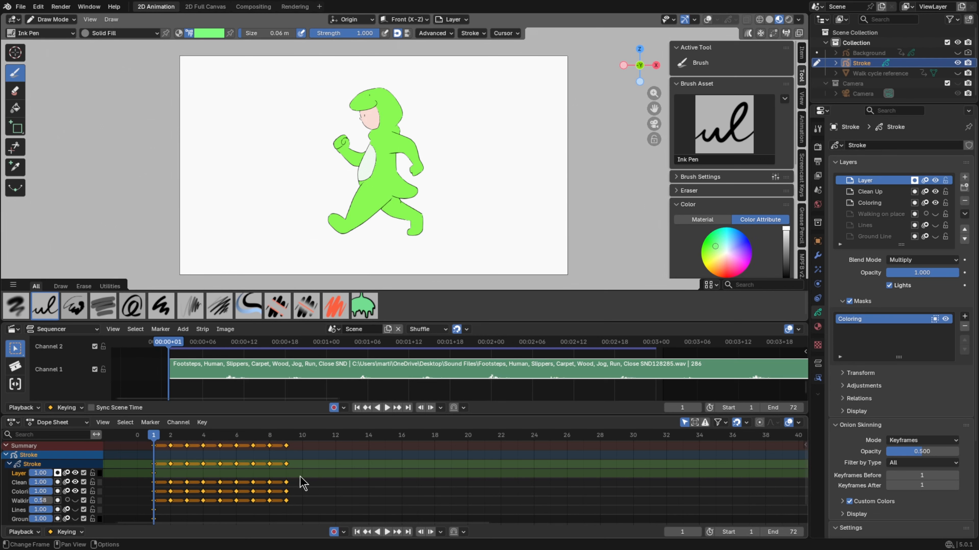
left_click_drag(340, 509, 226, 430)
left_click_drag(270, 464, 427, 463)
Scale the first five keyframes out from frame 1 so they fall on frames 1, 3, 5, 7 and 10
left_click_drag(283, 479, 142, 426)
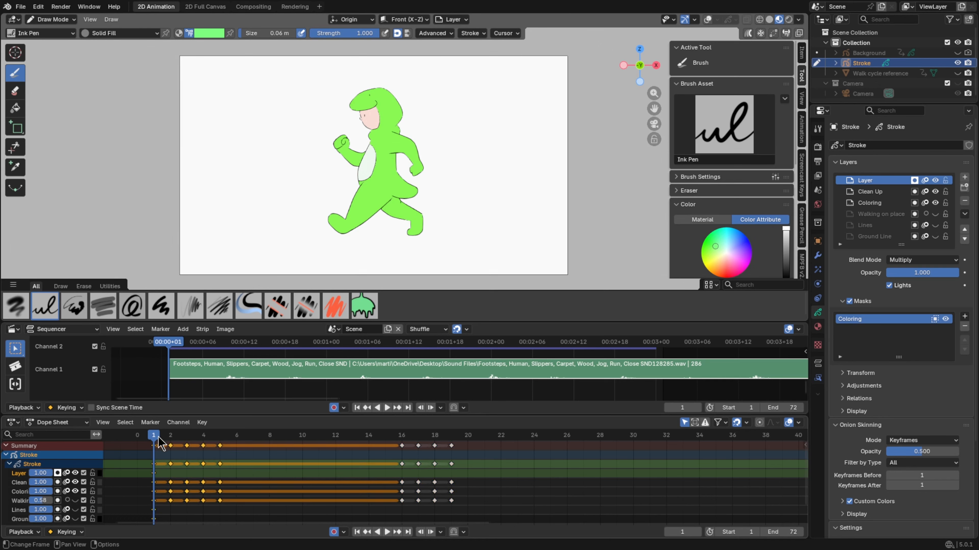
key("s")
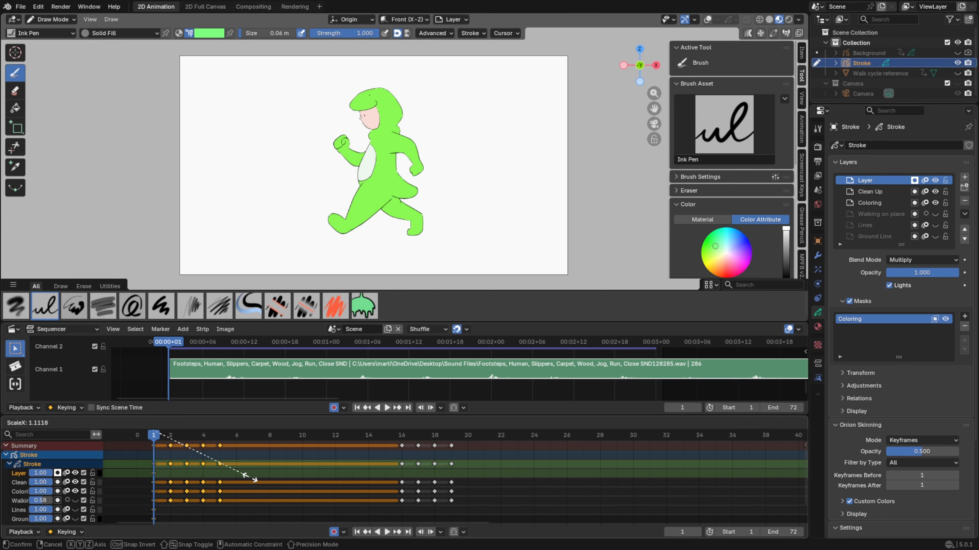
left_click(341, 485)
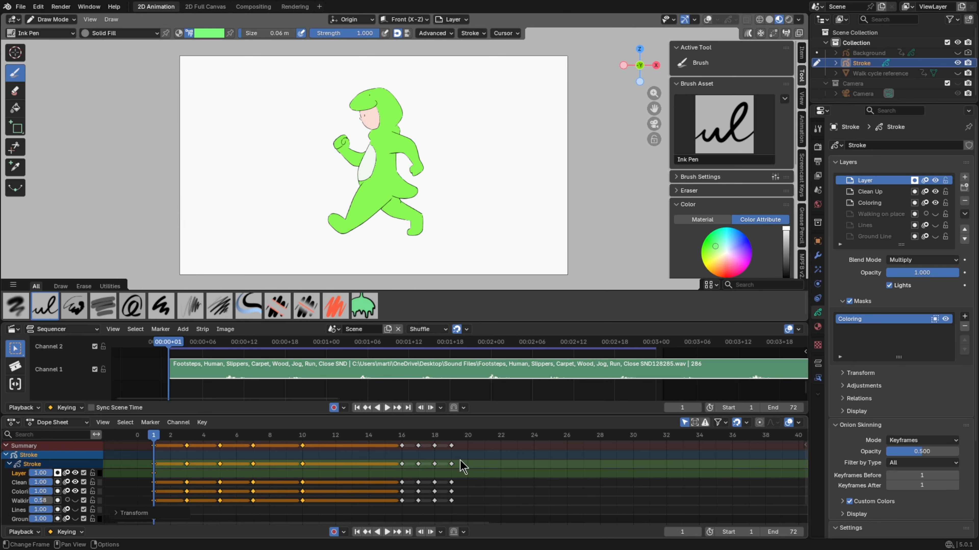
Play and scrub between frames 1 and 10 to check the first foot contact against its footstep sound
left_click(304, 435)
key("space")
mouse_move(305, 439)
left_mouse_down()
mouse_move(155, 438)
mouse_move(258, 437)
mouse_move(316, 452)
mouse_move(151, 452)
left_mouse_up()
key("space")
key("space")
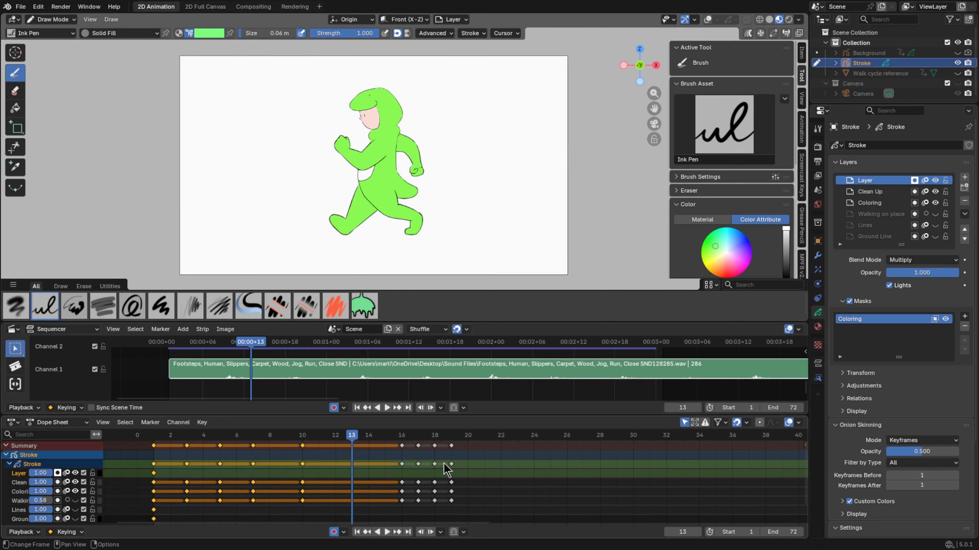
left_click(302, 441)
key("space")
Move the last four keyframes back as a group to frames 11–14, directly after the frame 10 contact
left_click_drag(469, 471, 397, 433)
key("g")
left_click(356, 461)
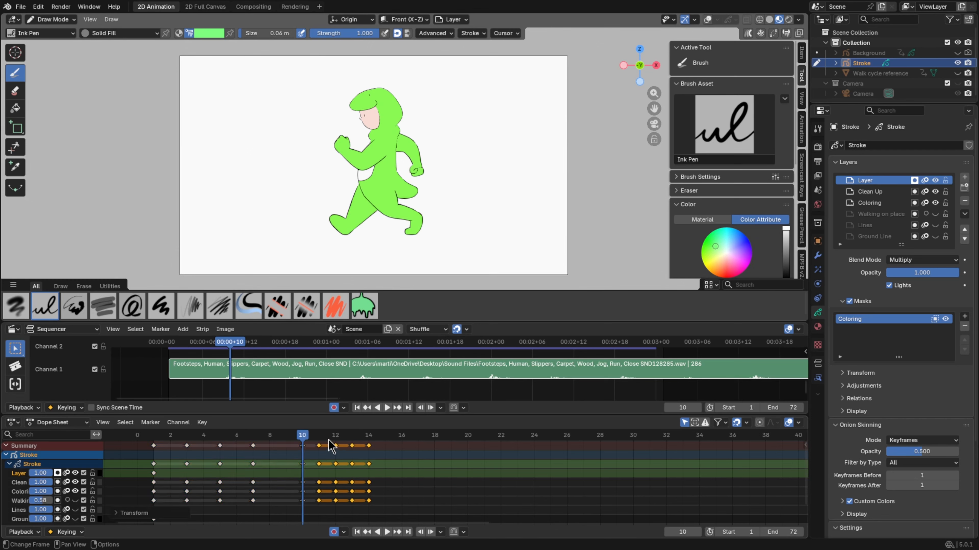
Locate the second footstep sound at frame 18 and move the last run keyframe to that frame
key("space")
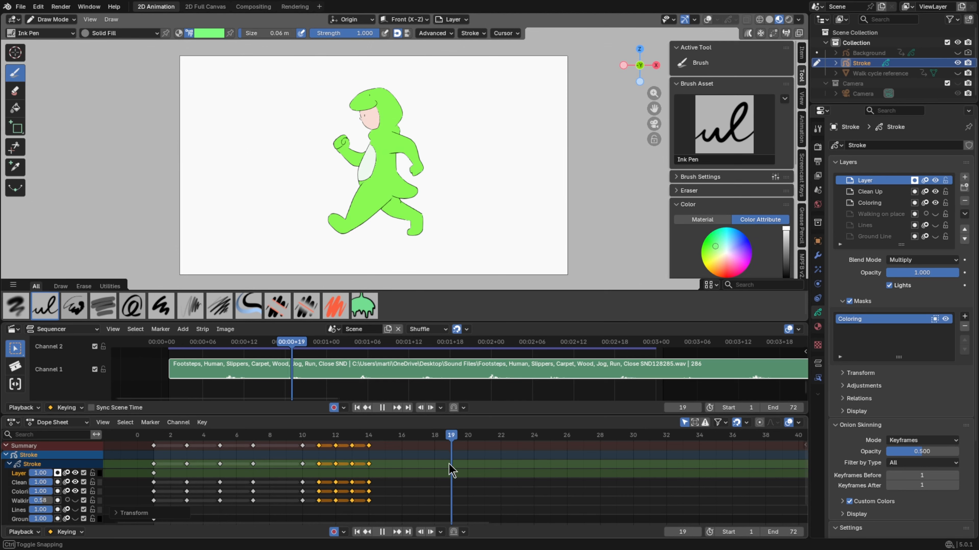
left_click_drag(444, 462, 432, 456)
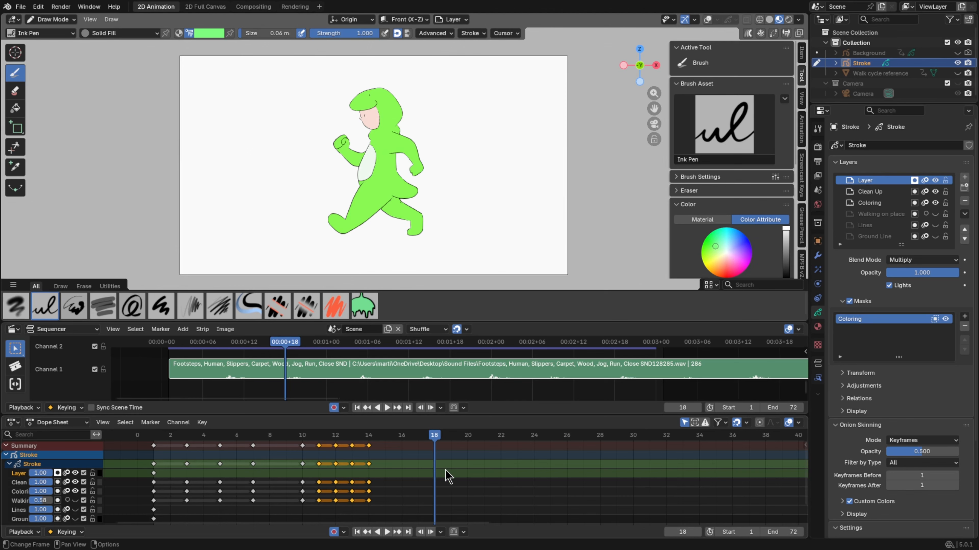
left_click(302, 436)
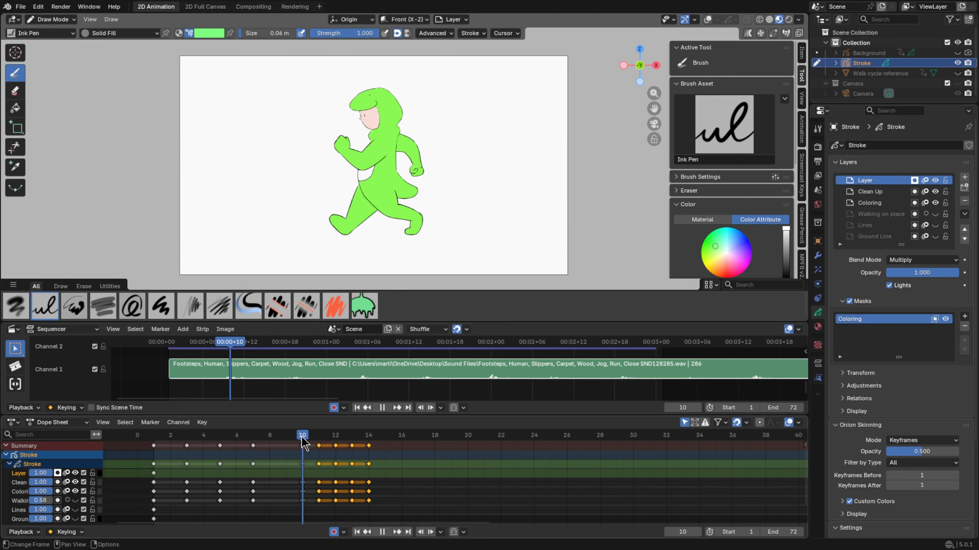
left_click(368, 447)
key("g")
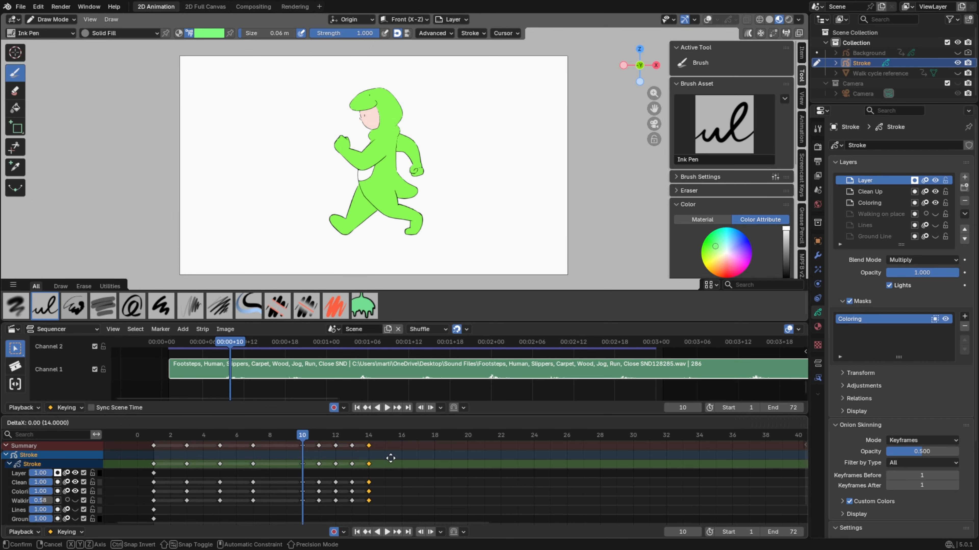
left_click(449, 462)
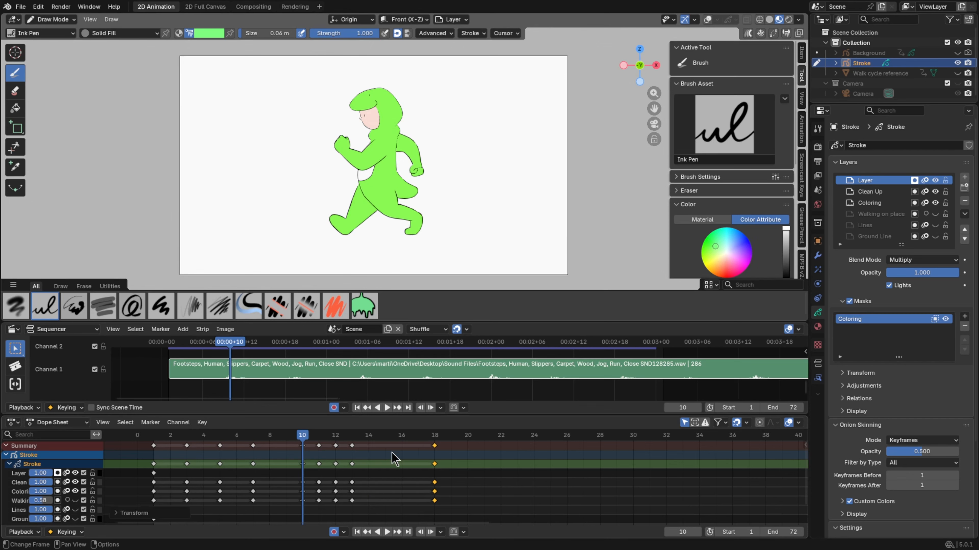
Scale the three in-between keyframes out from frame 10 so they fall on frames 12, 14 and 16
left_click_drag(385, 462, 306, 427, "shift")
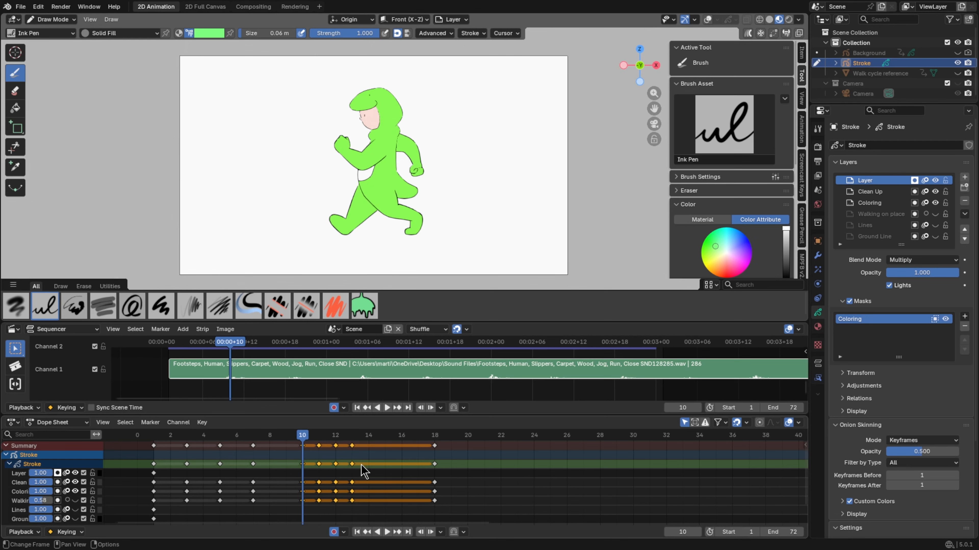
key("s")
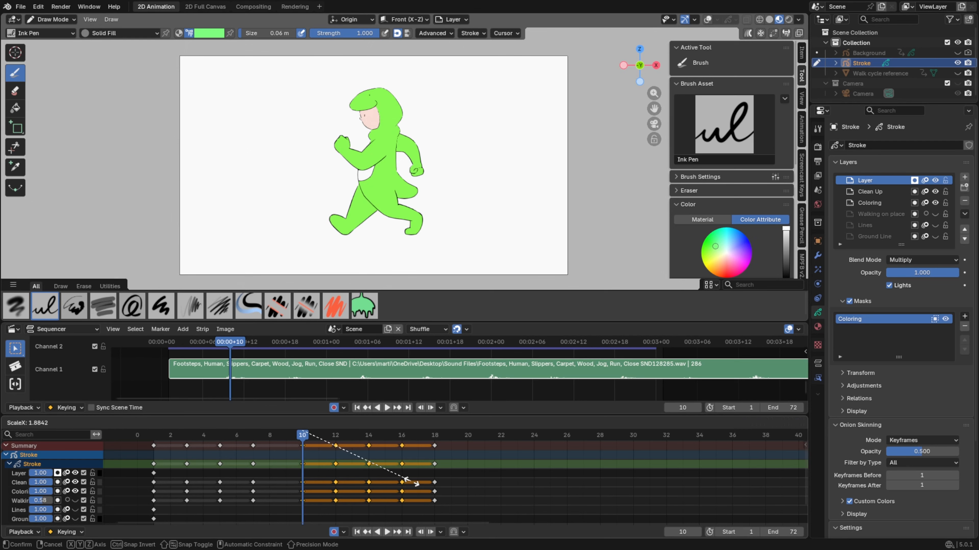
left_click(412, 481)
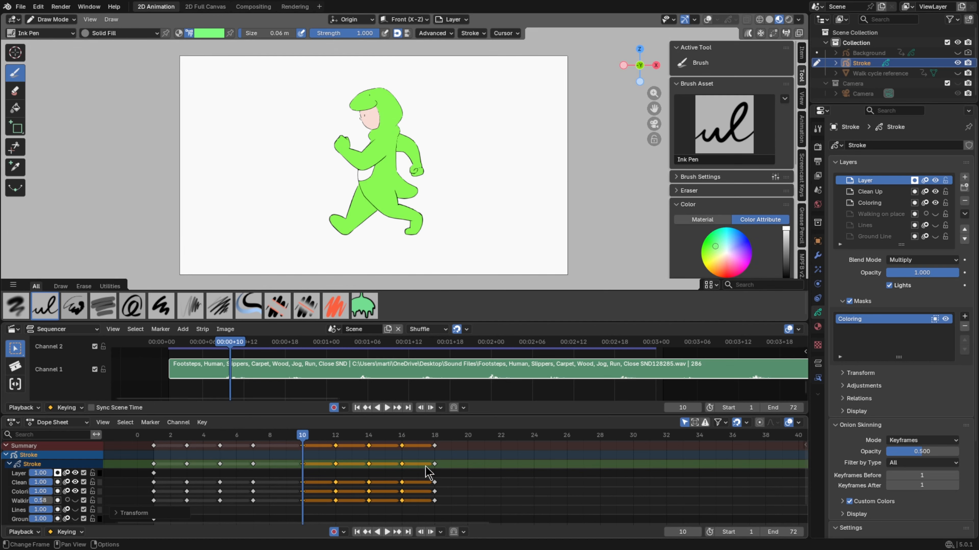
Duplicate the keyframes at frames 3, 5, 7 and 10 and place the copies at frames 20, 22, 24 and 27
scroll(285, 478, "down", 2)
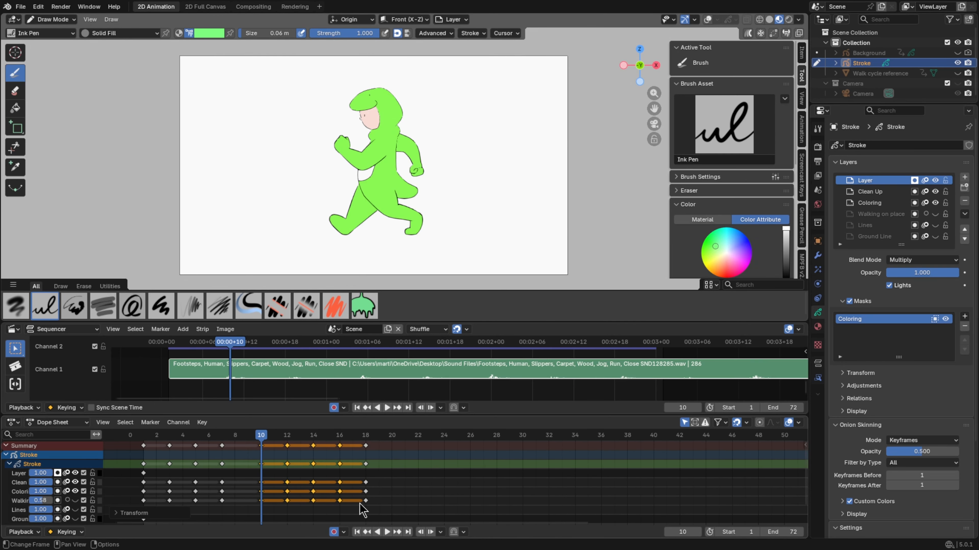
left_click_drag(272, 475, 160, 436)
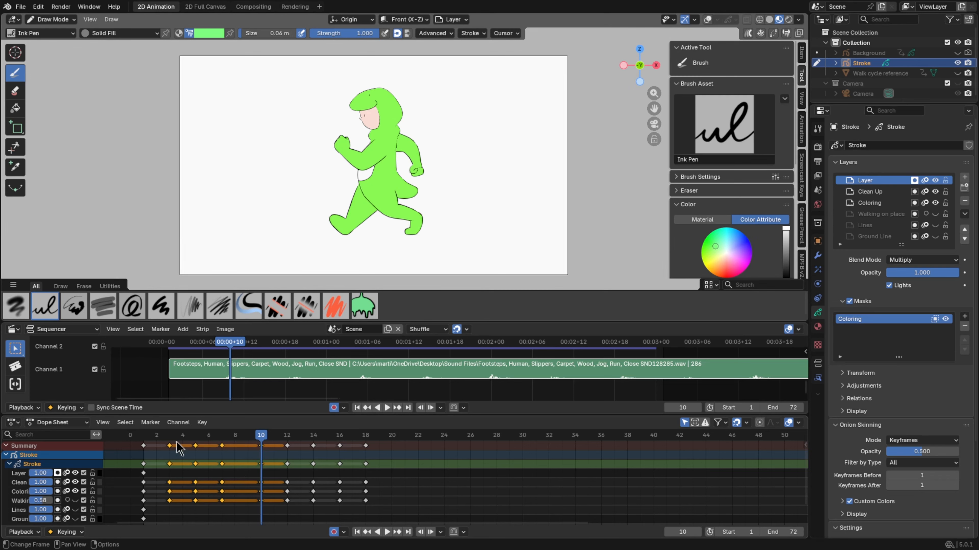
key("g")
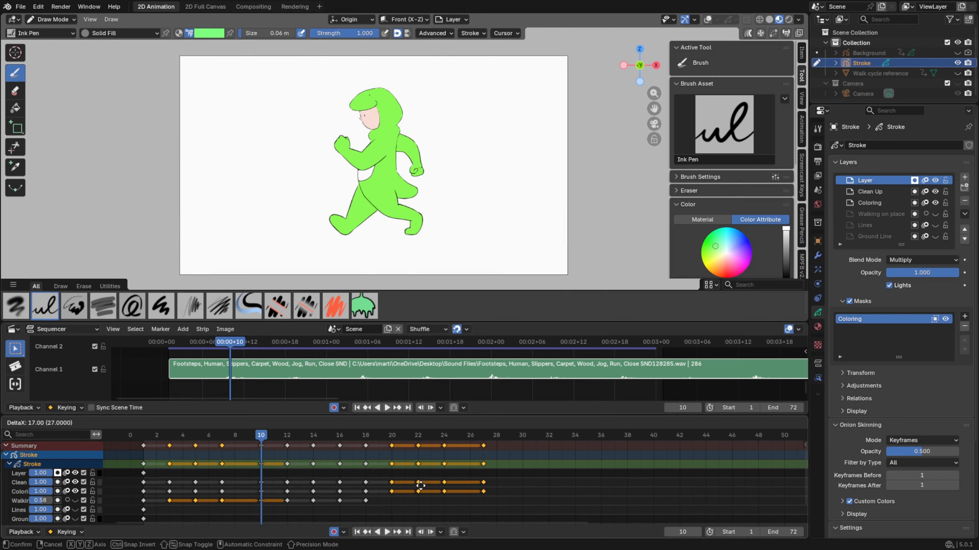
left_click(420, 485)
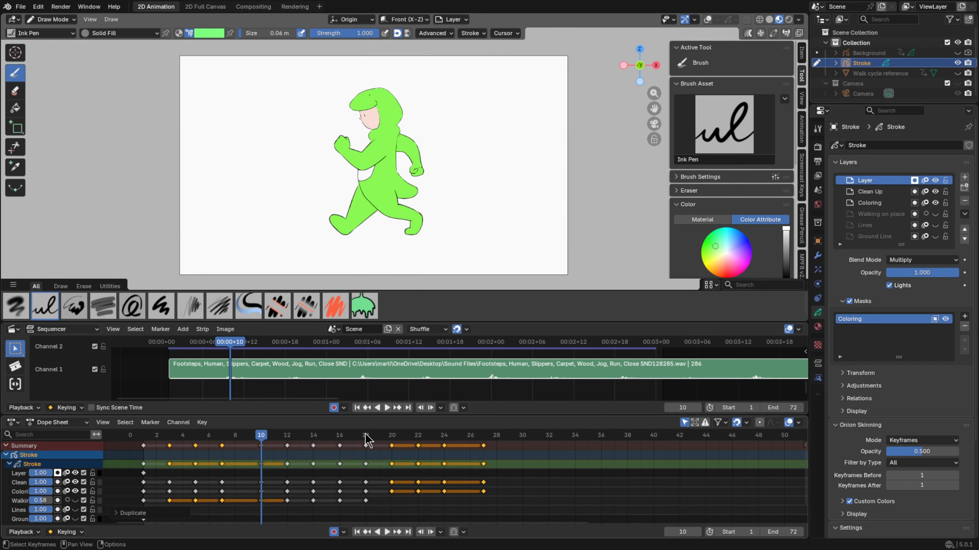
Locate the third footstep sound at frame 29, move the last duplicated keyframe there, and return the playhead to frame 18
key("space")
key("space")
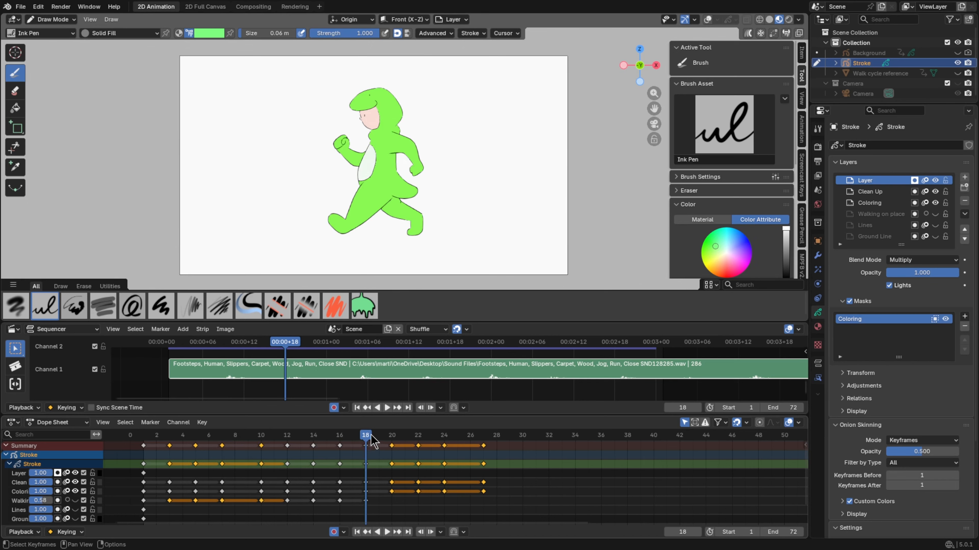
mouse_move(373, 442)
left_mouse_down()
mouse_move(518, 463)
mouse_move(490, 449)
mouse_move(509, 454)
left_mouse_up()
left_click_drag(369, 442, 368, 443)
Scale the three duplicated in-between keyframes from frame 18 so they fall on frames 21, 24 and 26
left_click_drag(468, 471, 384, 434)
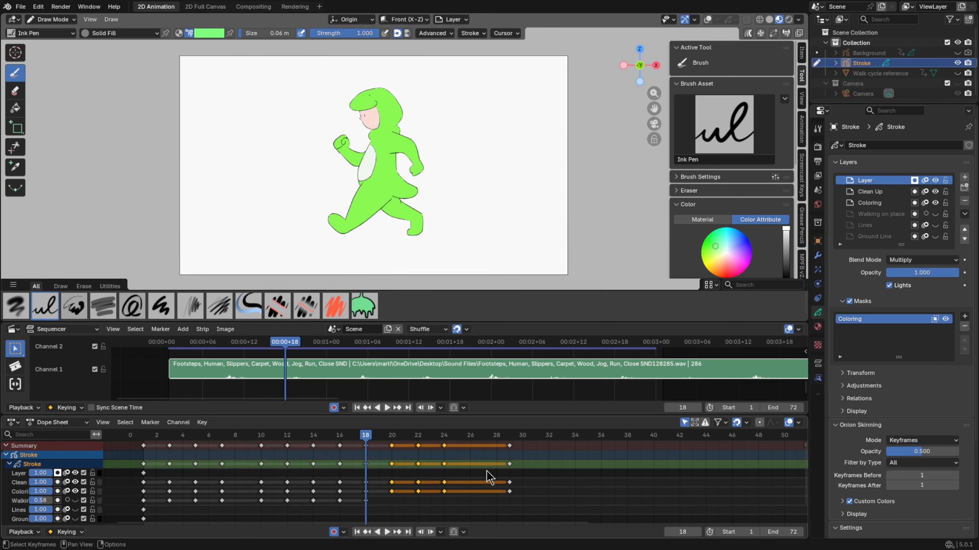
key("s")
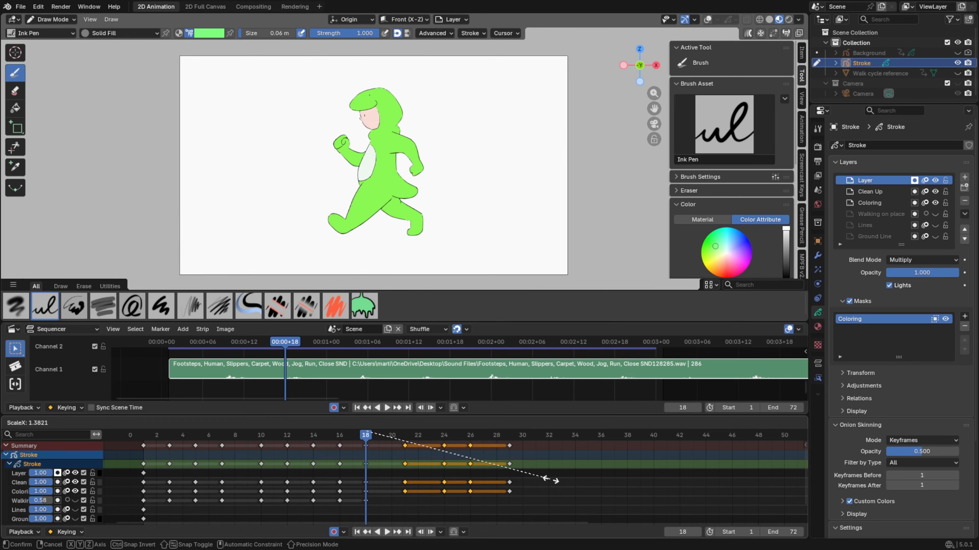
left_click(551, 479)
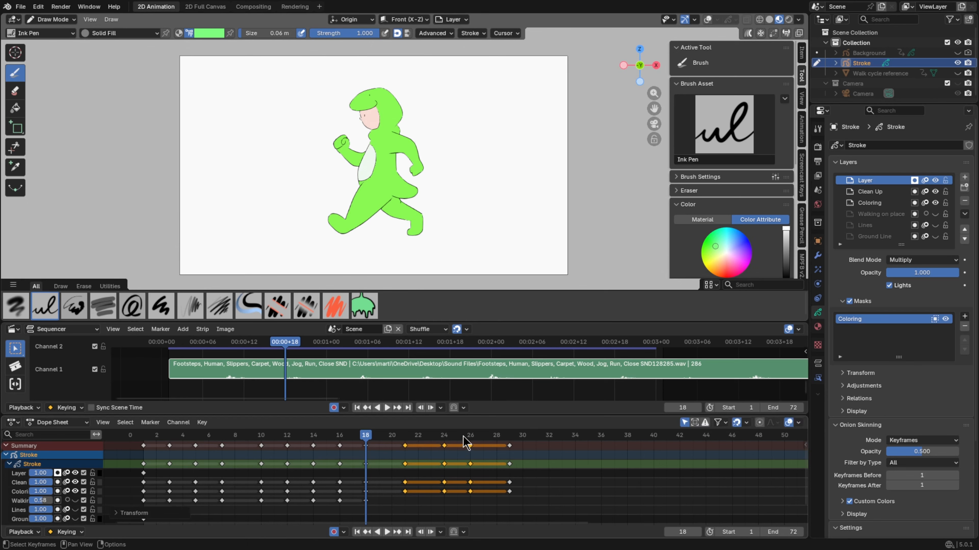
Duplicate the keyframes at frames 12, 14, 16 and 18 and place the copies after the frame 29 contact, starting at frame 31
left_click_drag(462, 436, 508, 454)
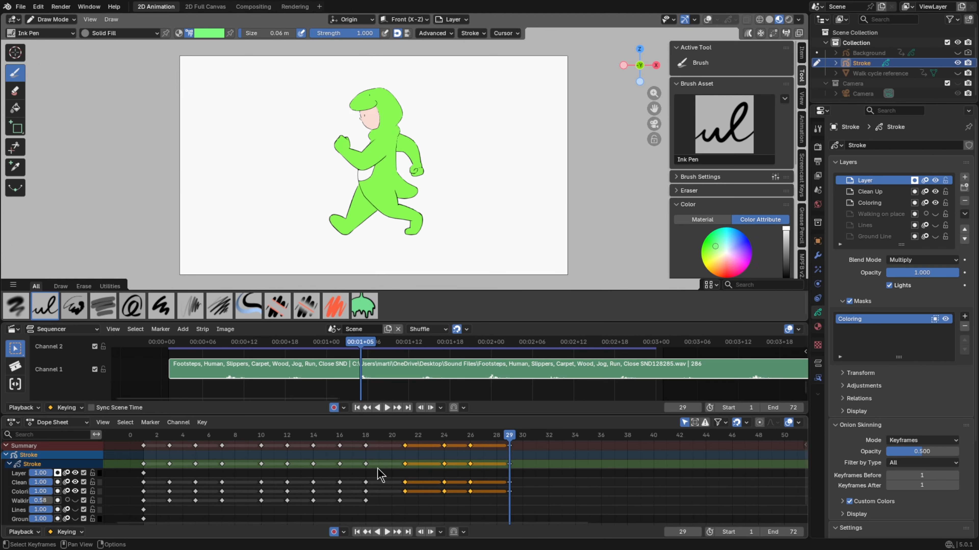
left_click_drag(377, 468, 277, 438)
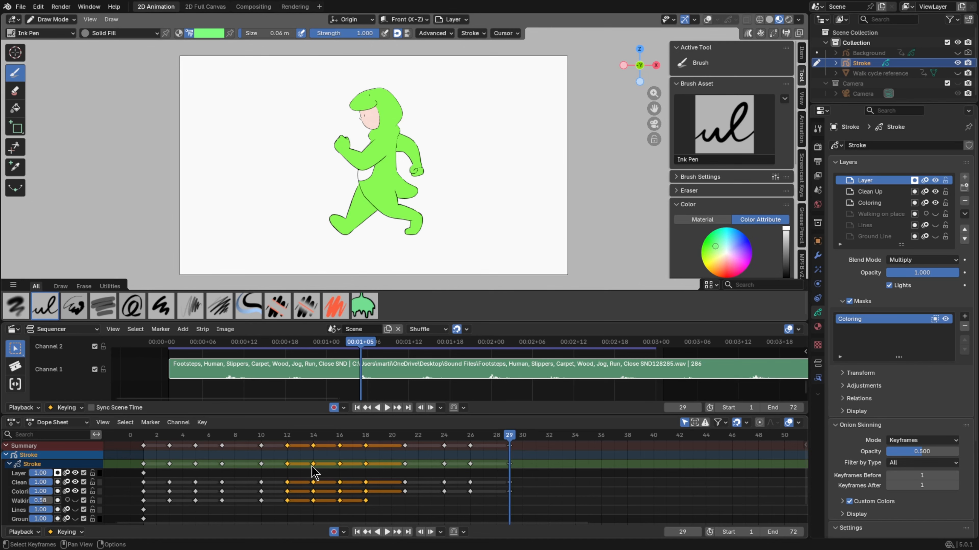
key("shift+d")
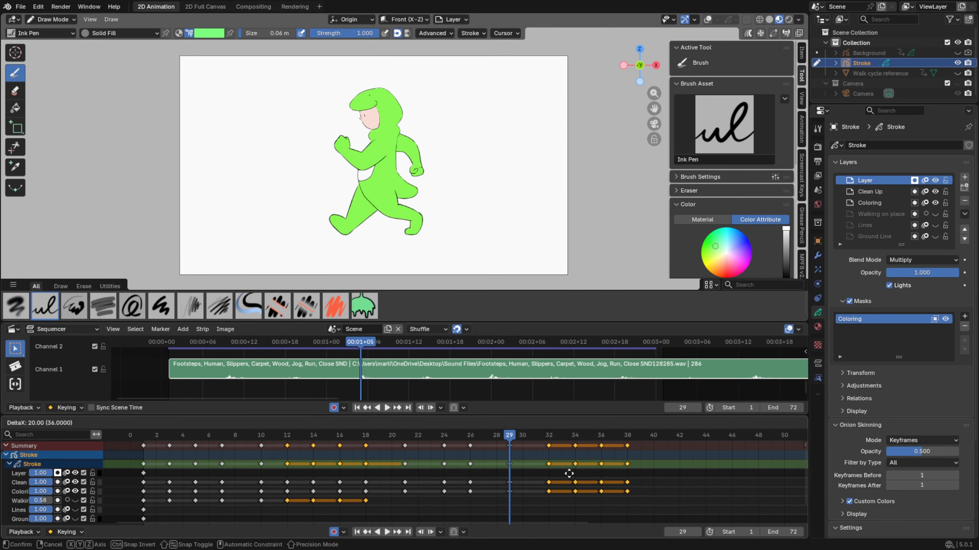
left_click(563, 473)
Locate the fourth footstep sound at frame 38 and move the last duplicated keyframe to that frame
mouse_move(543, 436)
left_mouse_down()
mouse_move(627, 439)
mouse_move(635, 457)
mouse_move(601, 444)
left_mouse_up()
key("g")
left_click(631, 467)
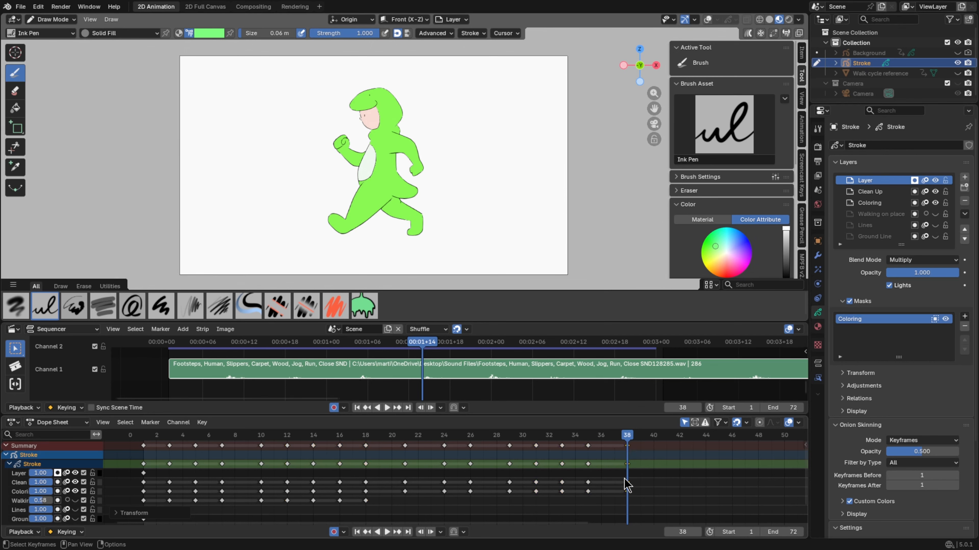
Add a marker at frame 1 and enlarge the dope sheet area upward to give the markers more room
middle_click_drag(628, 485, 551, 505)
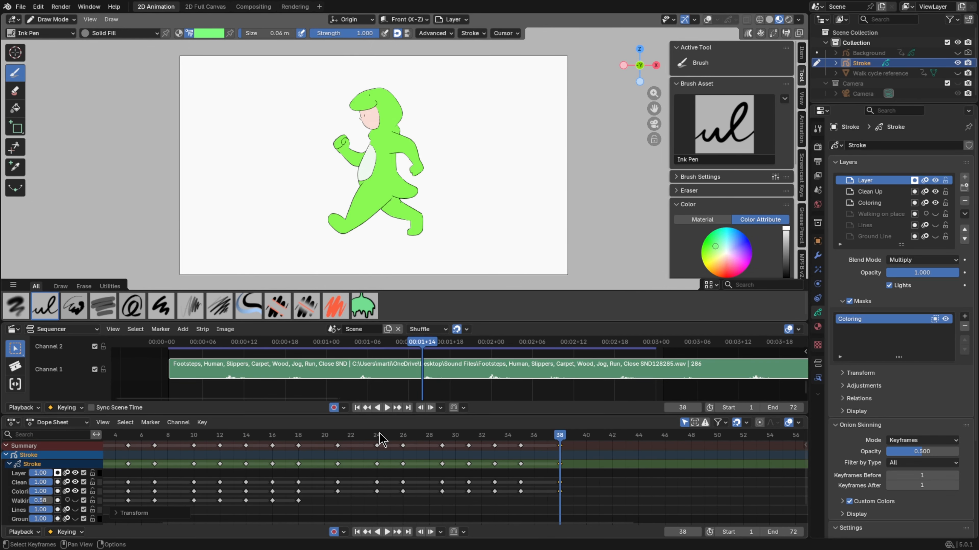
middle_click_drag(215, 458, 363, 468)
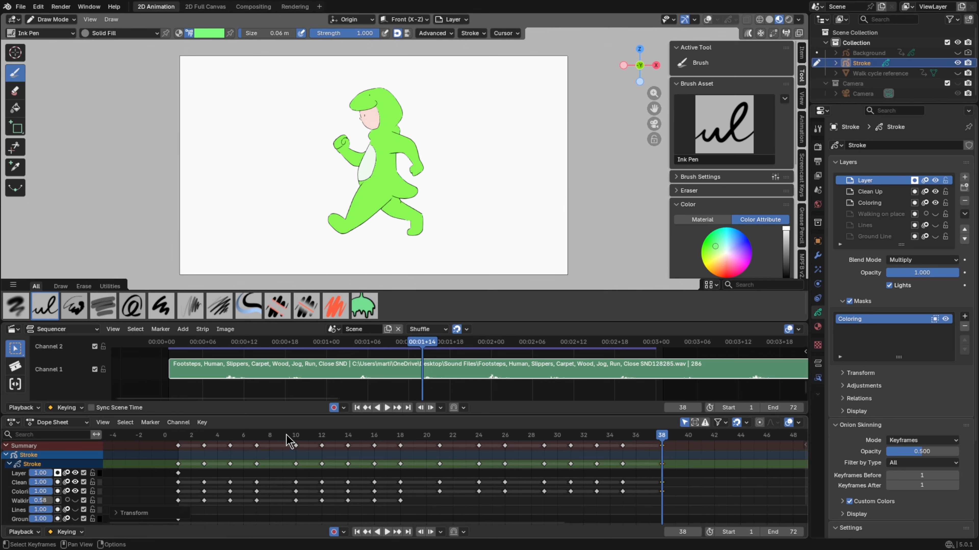
left_click_drag(287, 435, 177, 446)
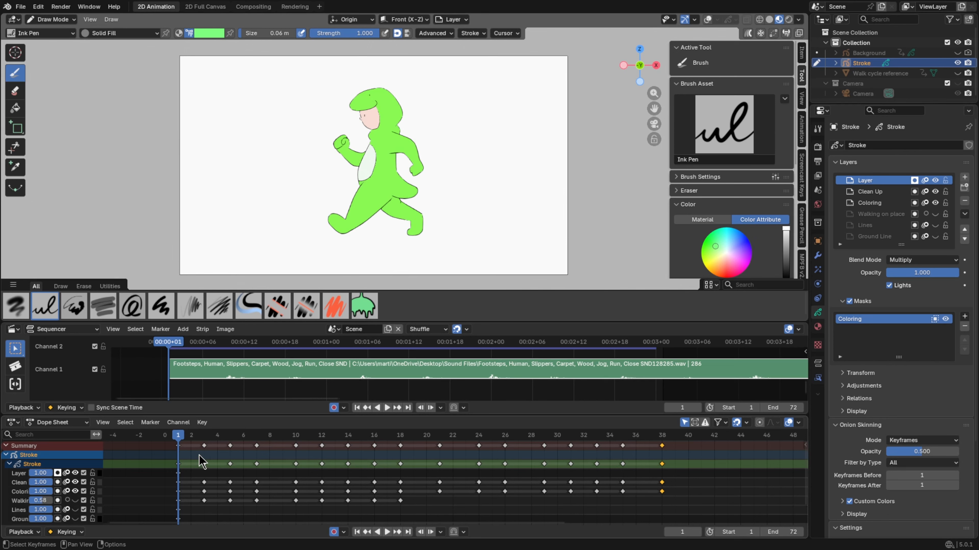
key("m")
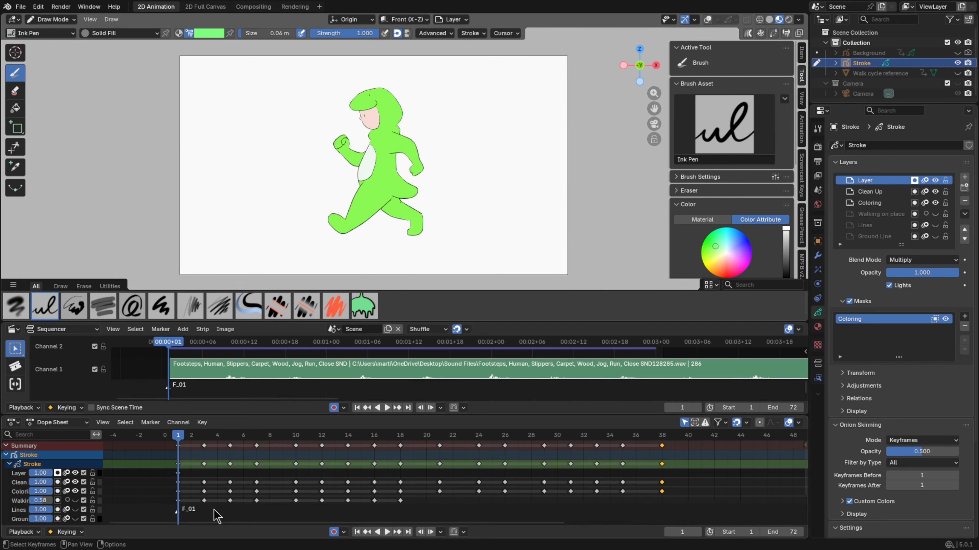
left_click_drag(220, 415, 219, 402)
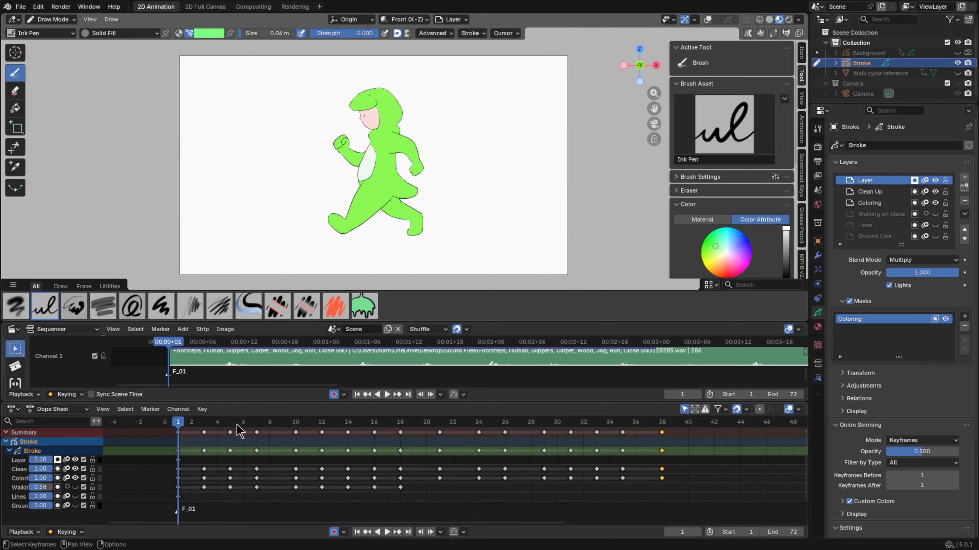
Play through the footsteps and add markers at the foot contacts on frames 10 and 18
key("space")
key("space")
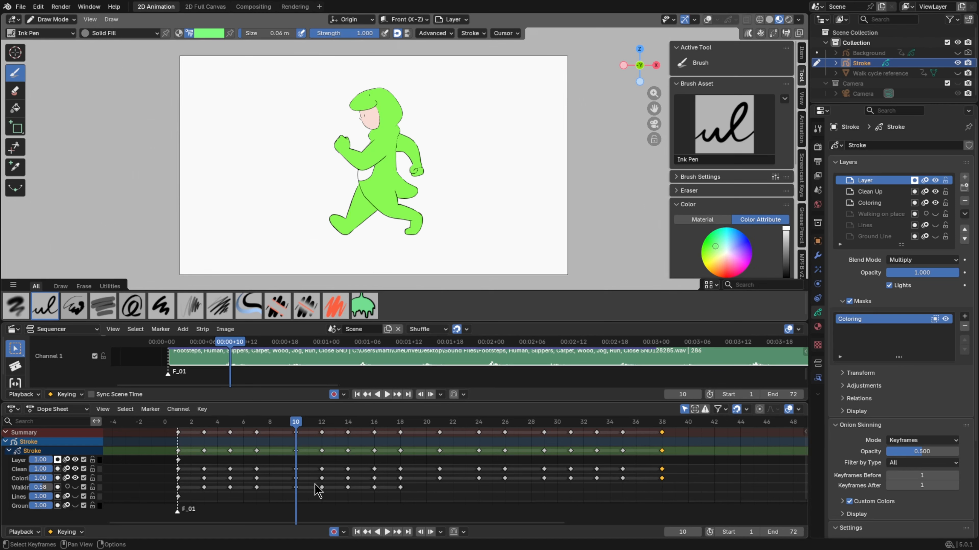
key("m")
key("space")
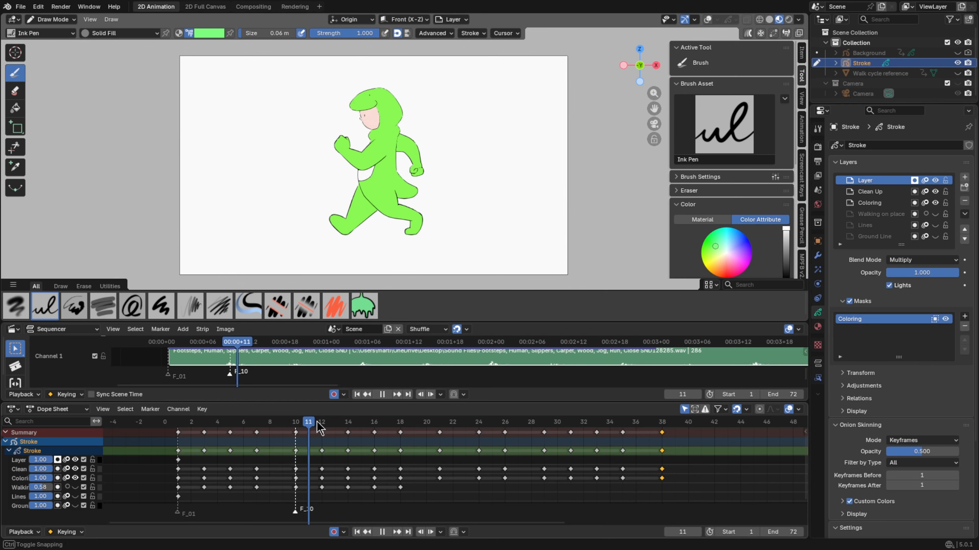
left_click_drag(362, 438, 401, 443)
key("m")
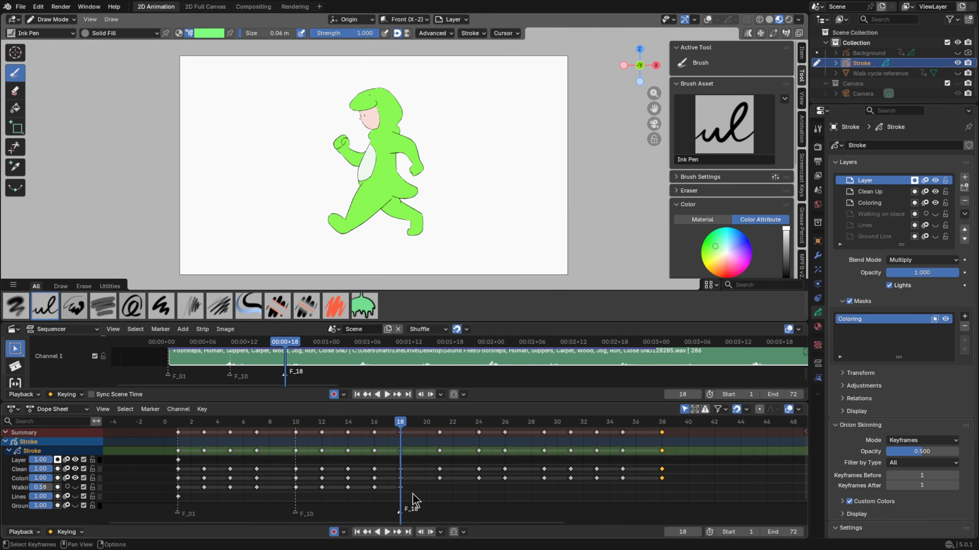
Move the keyframe at frame 29 to frame 28 and add contact markers at frames 28 and 38
key("space")
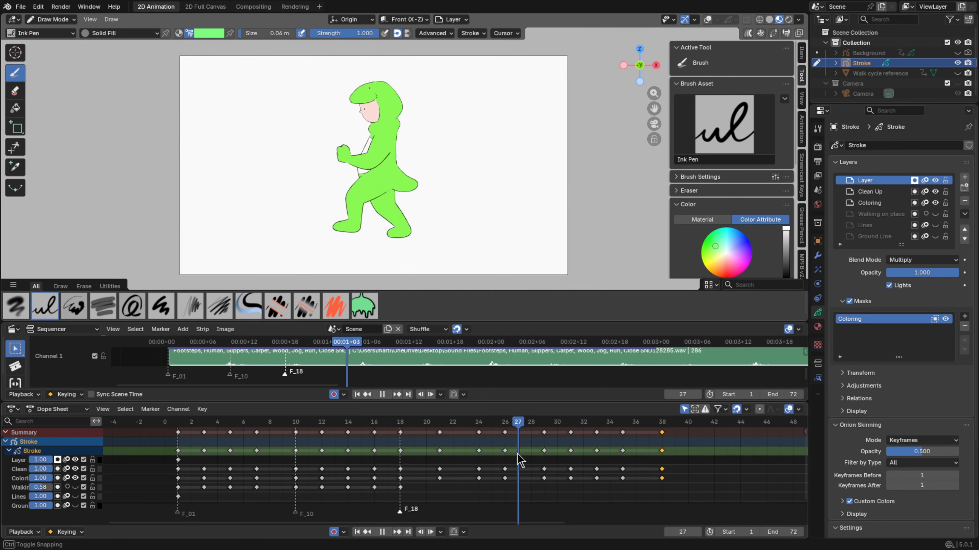
mouse_move(540, 466)
left_mouse_down()
mouse_move(524, 444)
mouse_move(533, 458)
mouse_move(539, 440)
mouse_move(531, 441)
mouse_move(598, 438)
mouse_move(661, 461)
left_mouse_up()
key("m")
key("space")
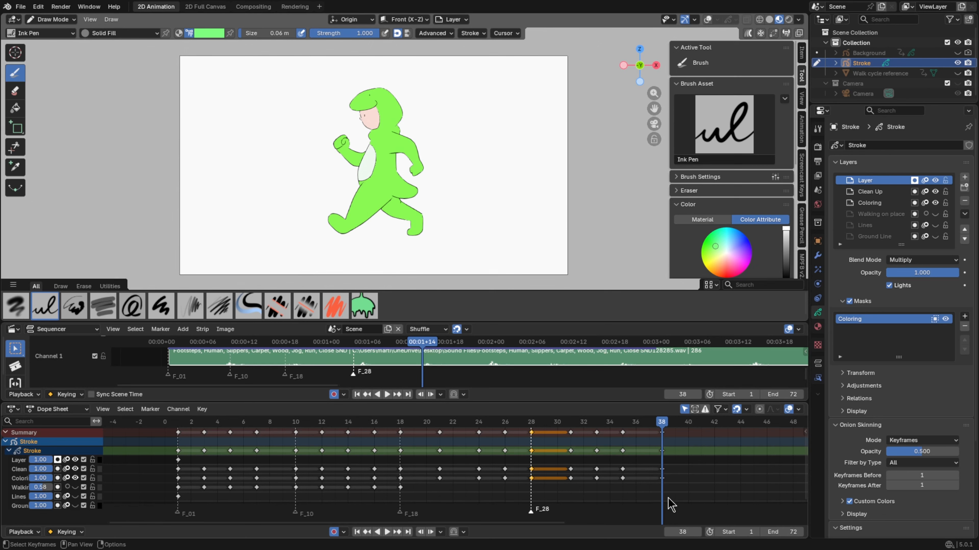
key("m")
Locate the footstep sound following the frame 38 contact and add a marker at frame 47
mouse_move(684, 487)
middle_mouse_down()
mouse_move(527, 472)
mouse_move(411, 485)
middle_mouse_up()
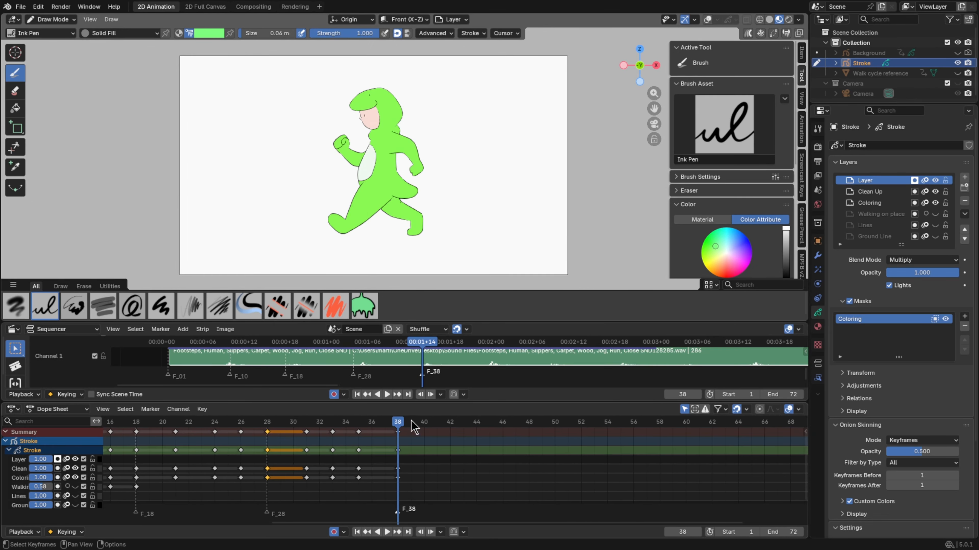
scroll(213, 455, "down", 2)
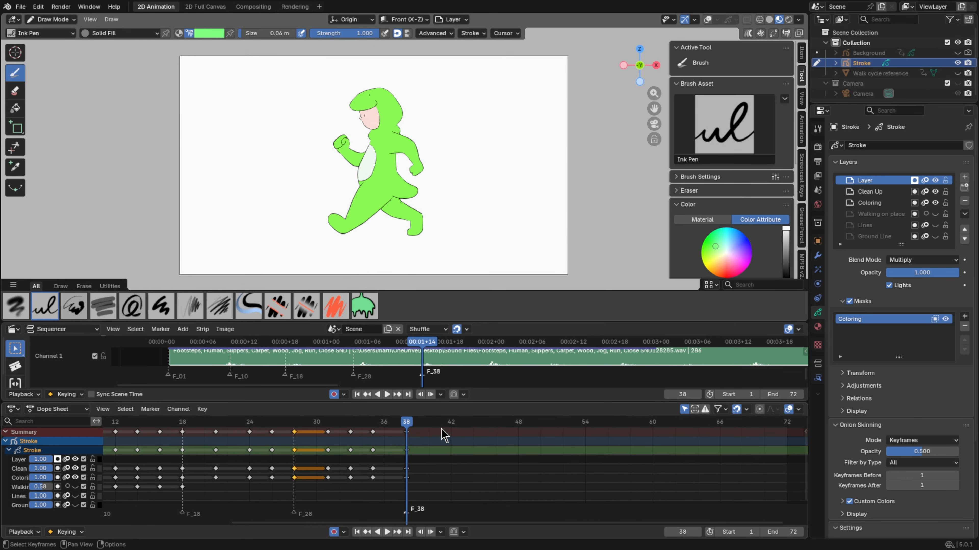
left_click_drag(434, 426, 507, 440)
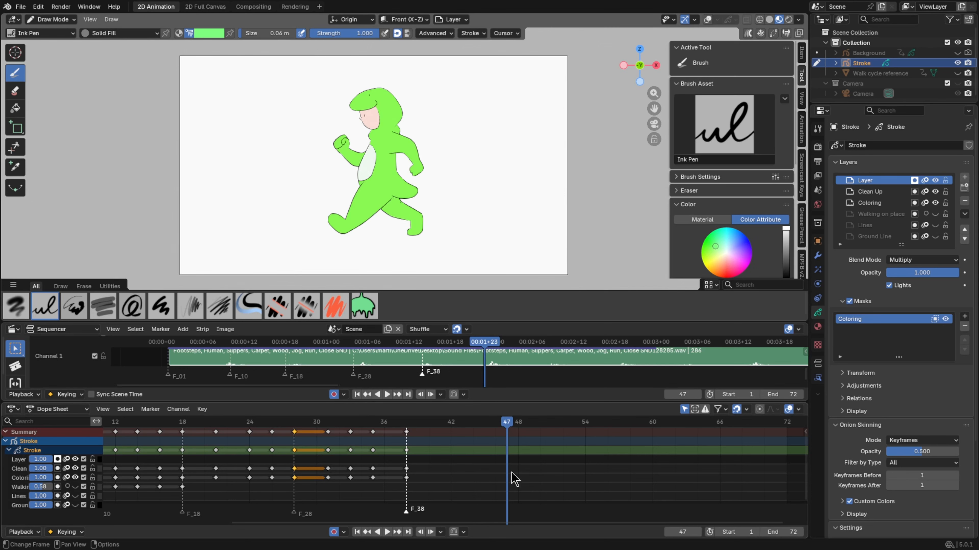
key("m")
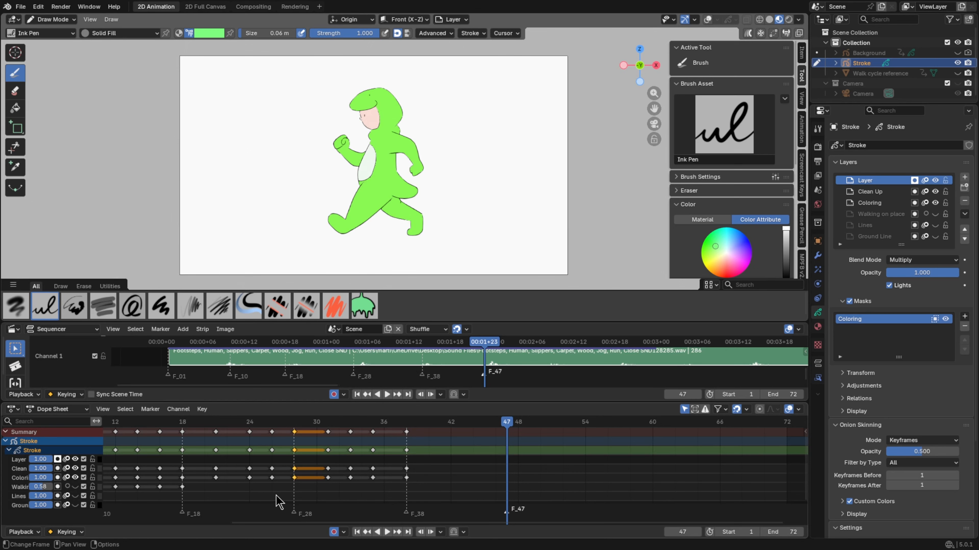
Duplicate the keyframes at frames 21, 24, 26 and 28 and place the copies at frames 40, 42, 45 and 47
left_click_drag(276, 486, 200, 415)
key("g")
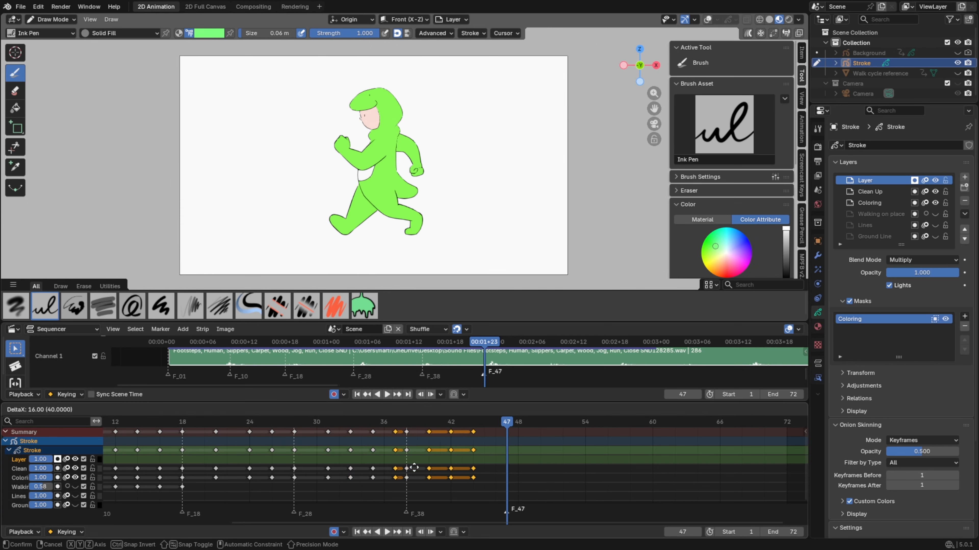
left_click(454, 475)
left_click_drag(470, 492, 457, 436)
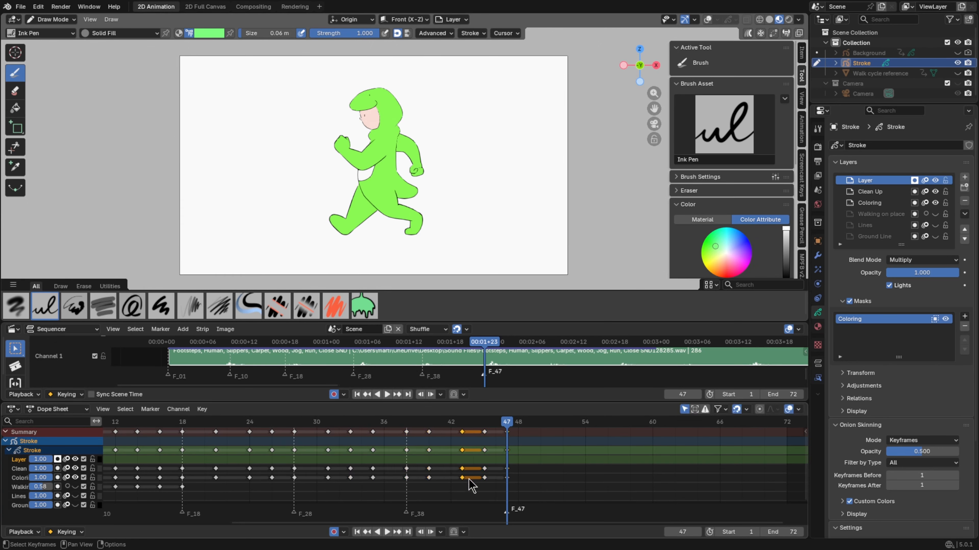
key("g")
left_click(449, 478)
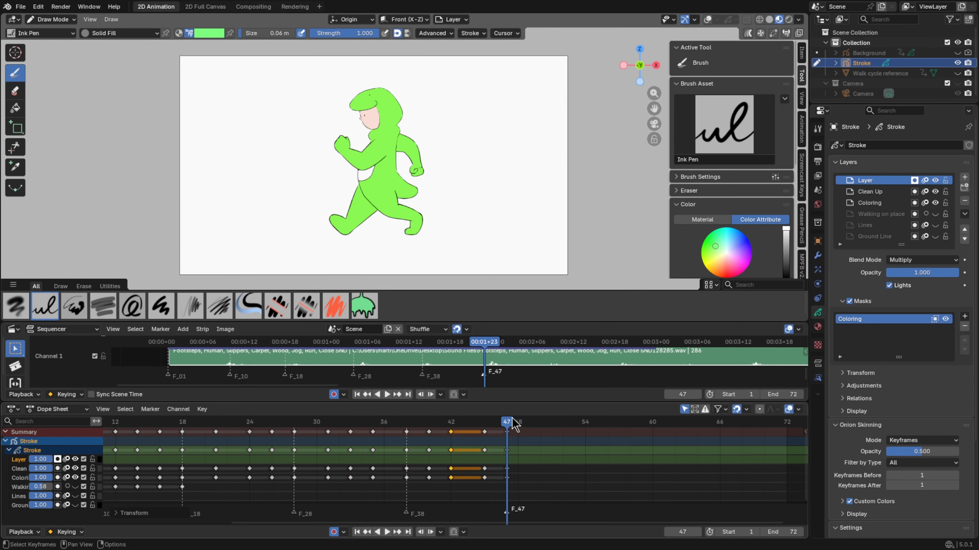
Mark the next foot contact at frame 57 and place copies of keyframes 31, 33, 35 and 38 at frames 49, 52, 55 and 57
left_click_drag(518, 424, 618, 452)
key("m")
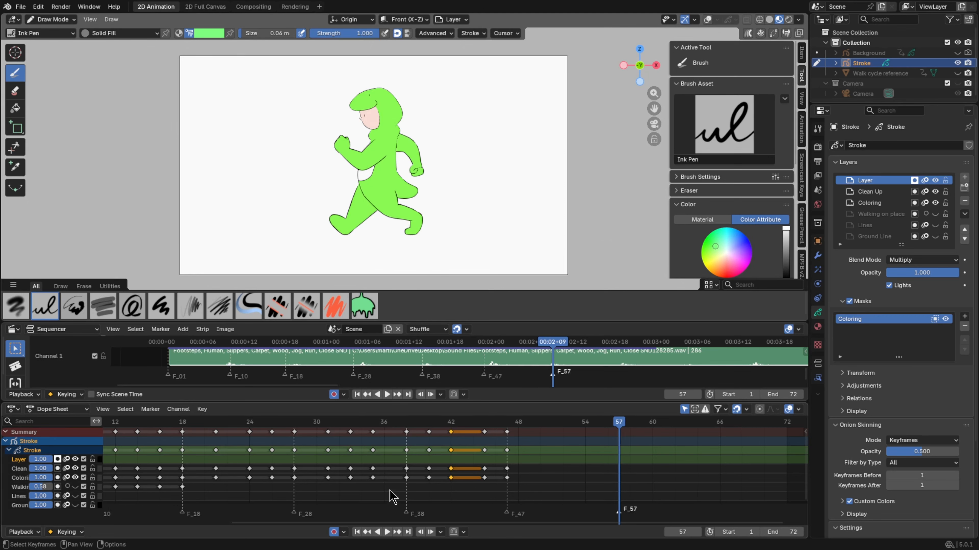
left_click_drag(415, 491, 325, 430)
key("shift+d")
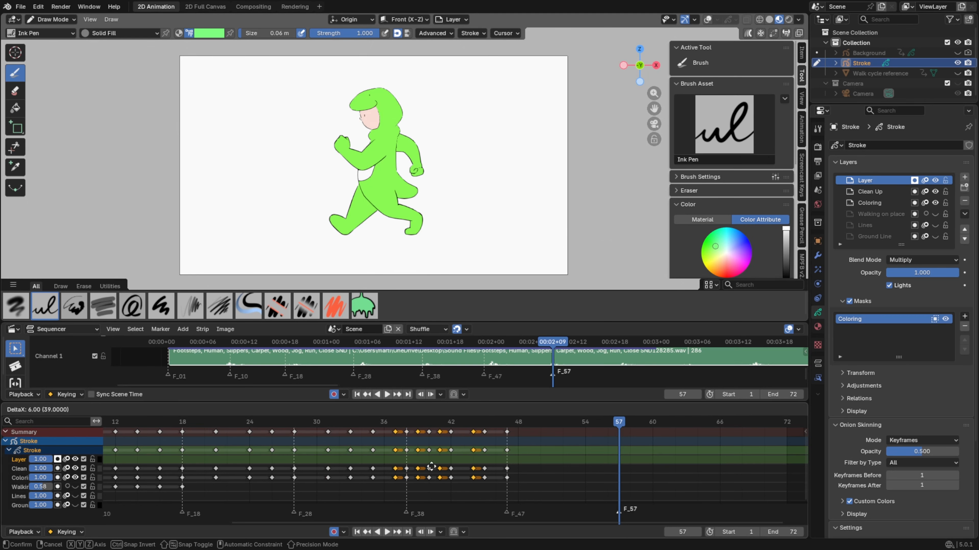
left_click(563, 482)
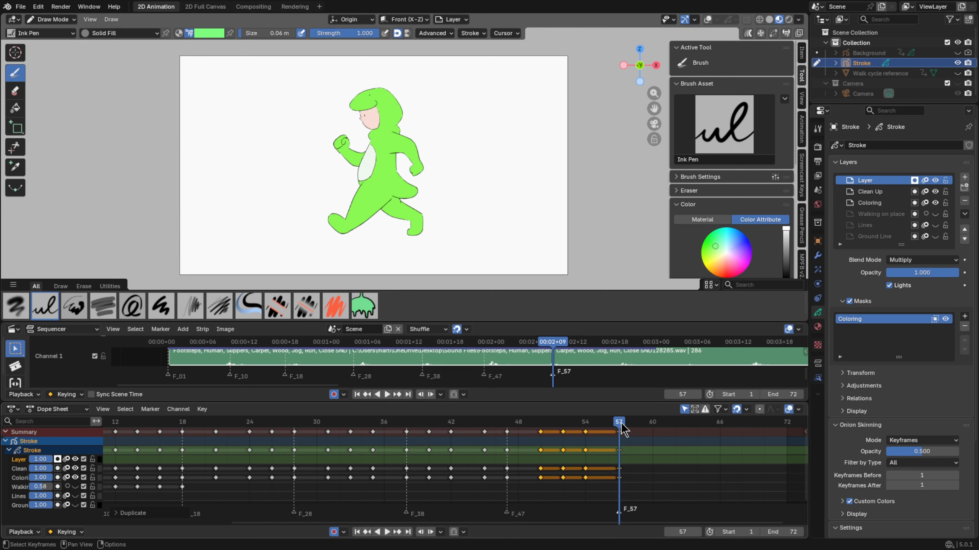
left_click(535, 433)
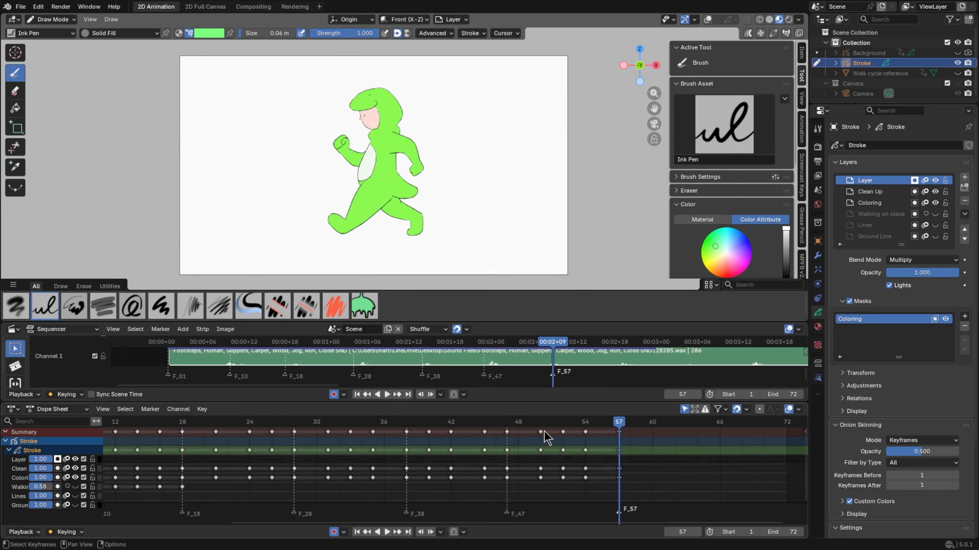
left_click_drag(541, 432, 607, 431)
Play on from the frame 47 contact, find the next footstep sound and add a marker at frame 67
left_click(377, 394)
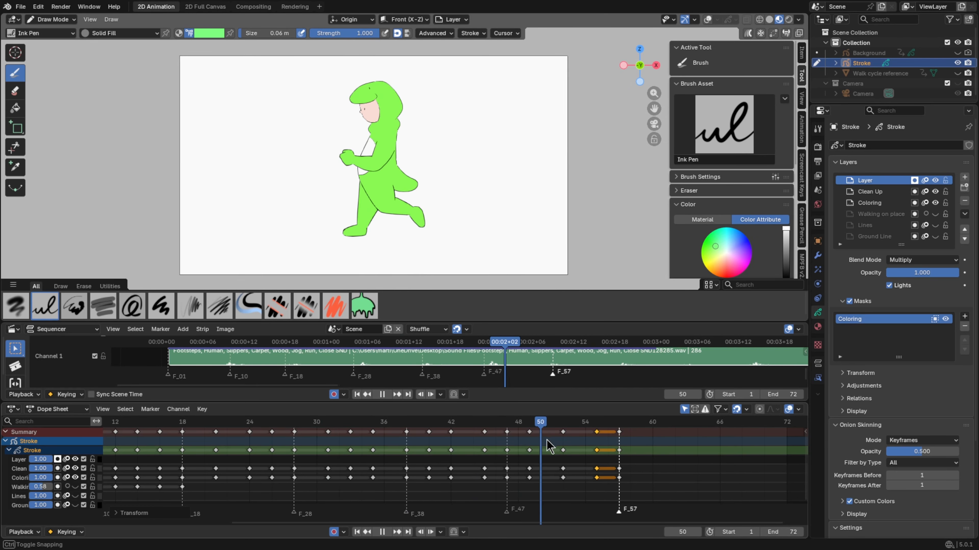
mouse_move(625, 466)
left_mouse_down()
mouse_move(747, 468)
mouse_move(734, 473)
left_mouse_up()
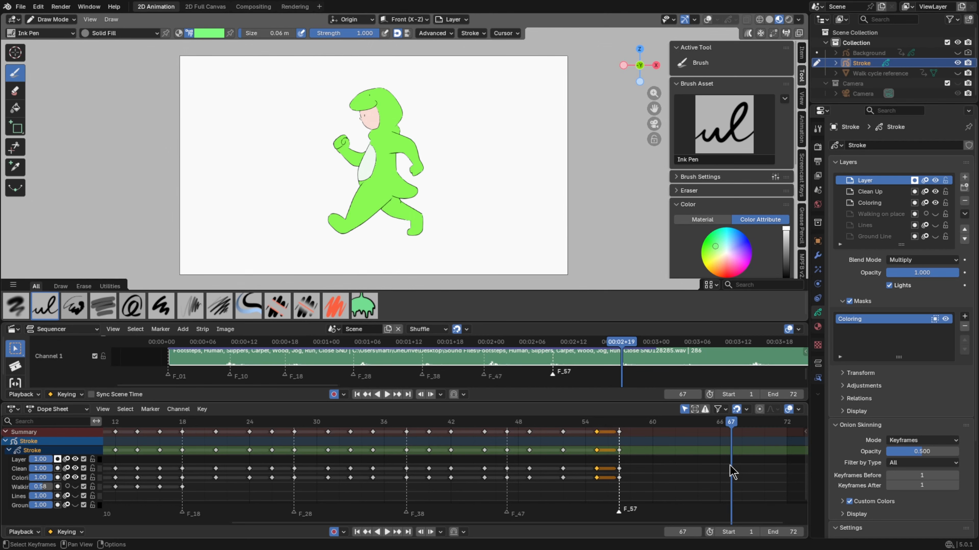
key("m")
Scrub past the last contact marker to frame 74 and set the animation's end frame to 74
middle_click_drag(767, 478, 638, 485)
left_click_drag(640, 339, 669, 340)
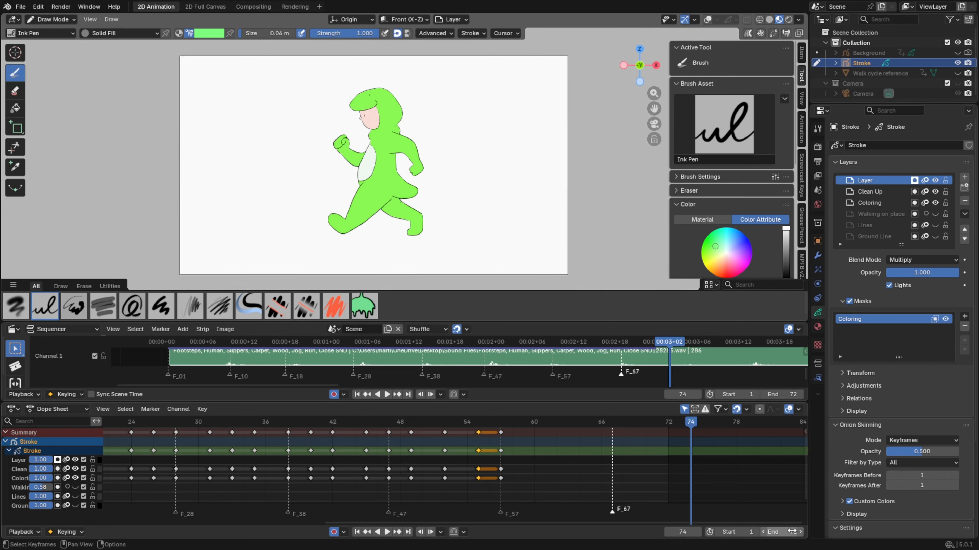
left_click_drag(792, 532, 795, 532)
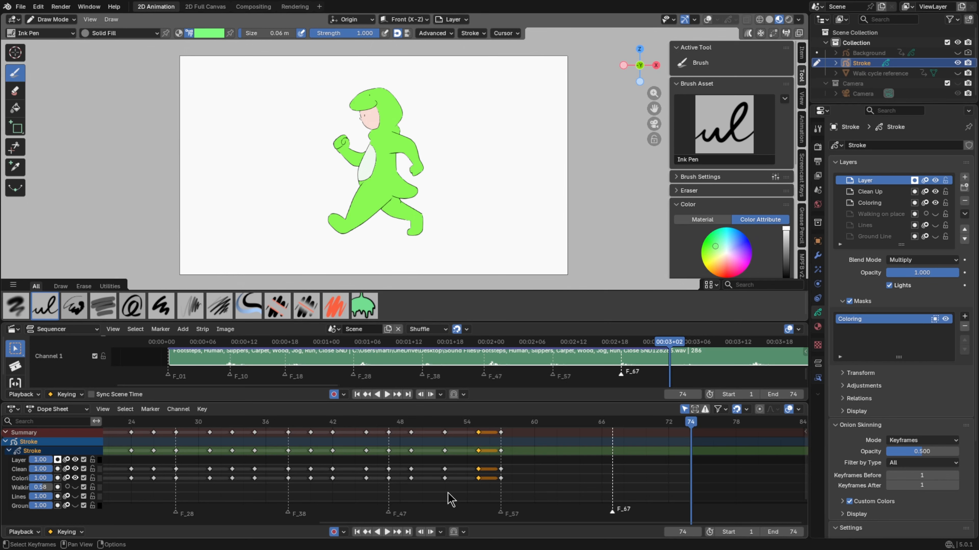
Duplicate keyframes 40 to 47 onto frames 59, 62, 65 and 67, and keyframes 49 to 57 onto frames 69, 72, 75 and 77
left_click_drag(372, 489, 306, 436)
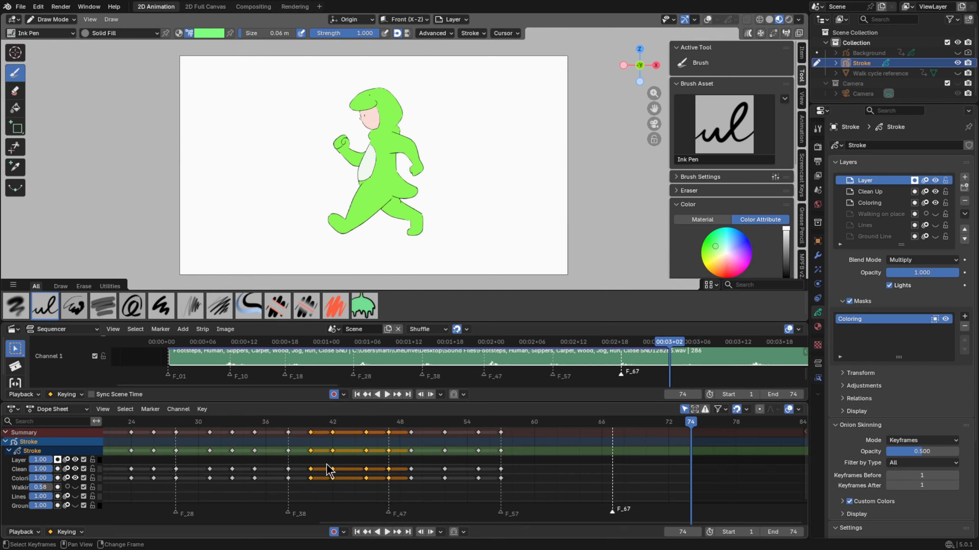
left_click_drag(333, 473, 406, 425)
key("shift+d")
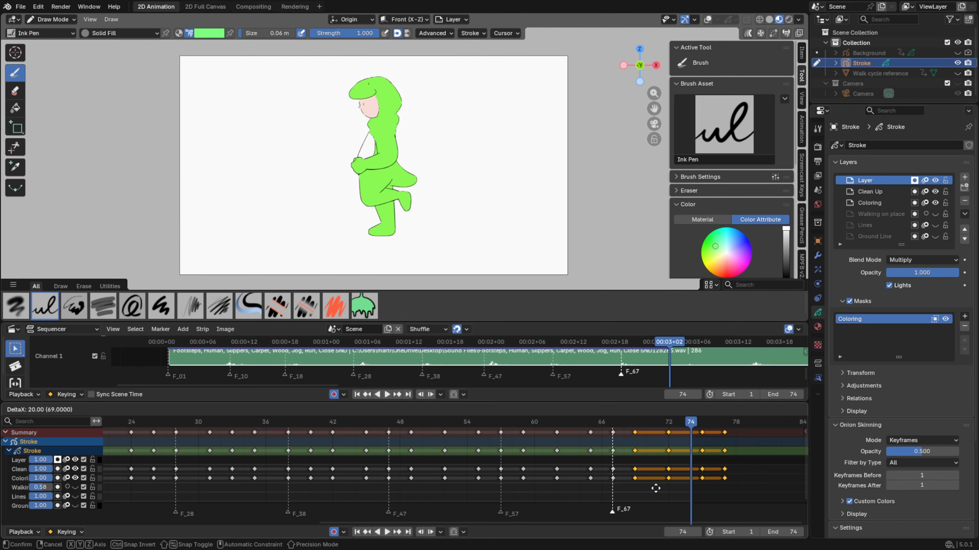
left_click(658, 495)
Scrub to frame 76, just before the last duplicated keyframe, and set the animation's end frame to 76
scroll(643, 470, "down", 3)
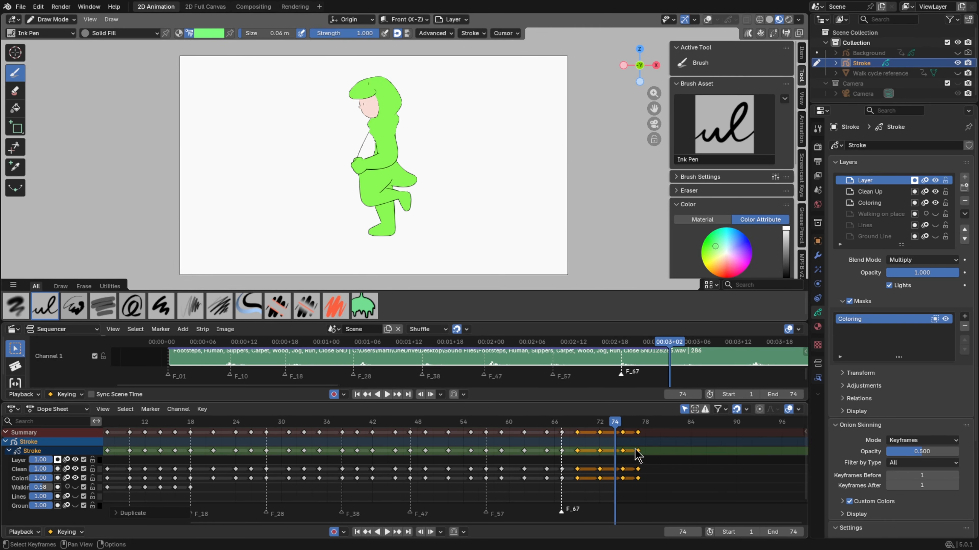
left_click_drag(634, 426, 630, 427)
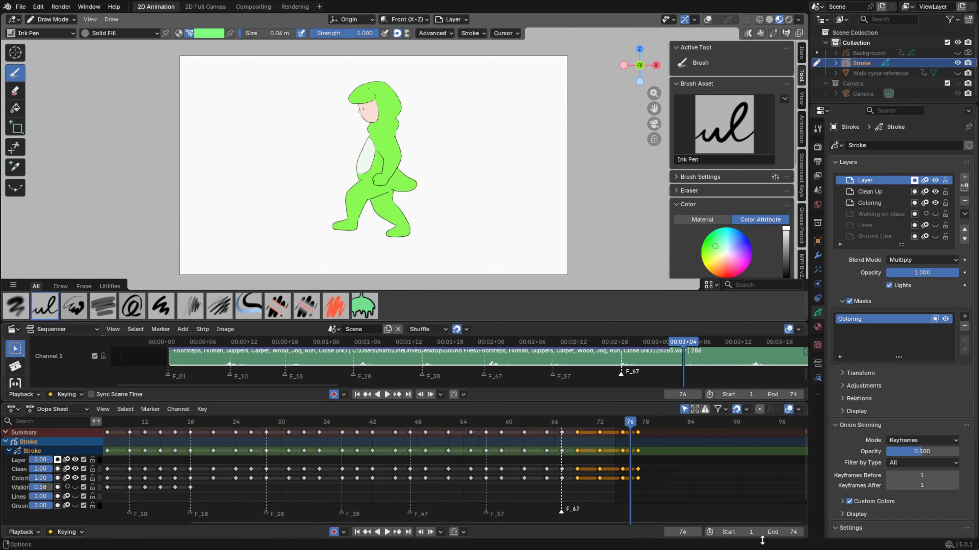
left_click(786, 531)
type("7")
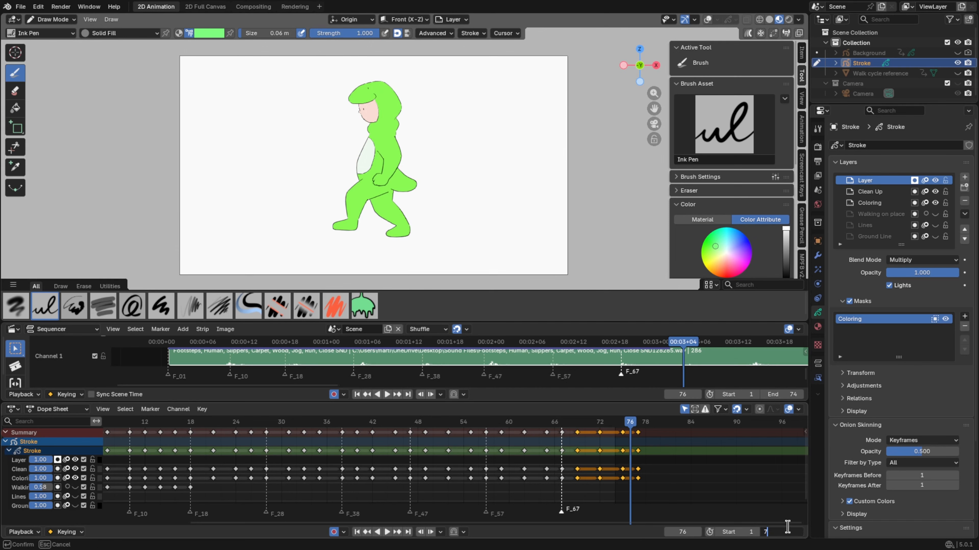
type("6")
key("Return")
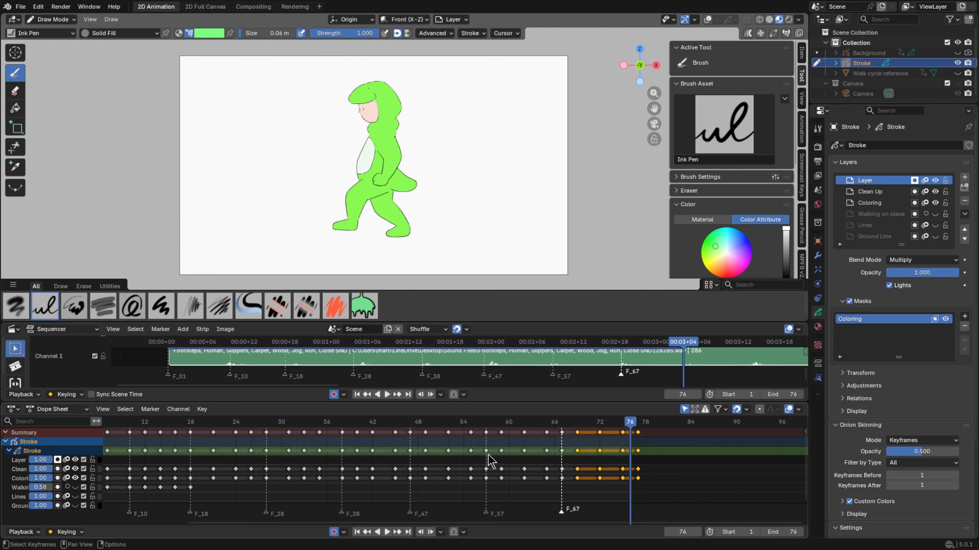
Return to frame 1 and play the whole run cycle with the footstep audio to check the contact timing
scroll(489, 461, "down", 3)
scroll(440, 464, "up", 4)
middle_click_drag(407, 459, 466, 482)
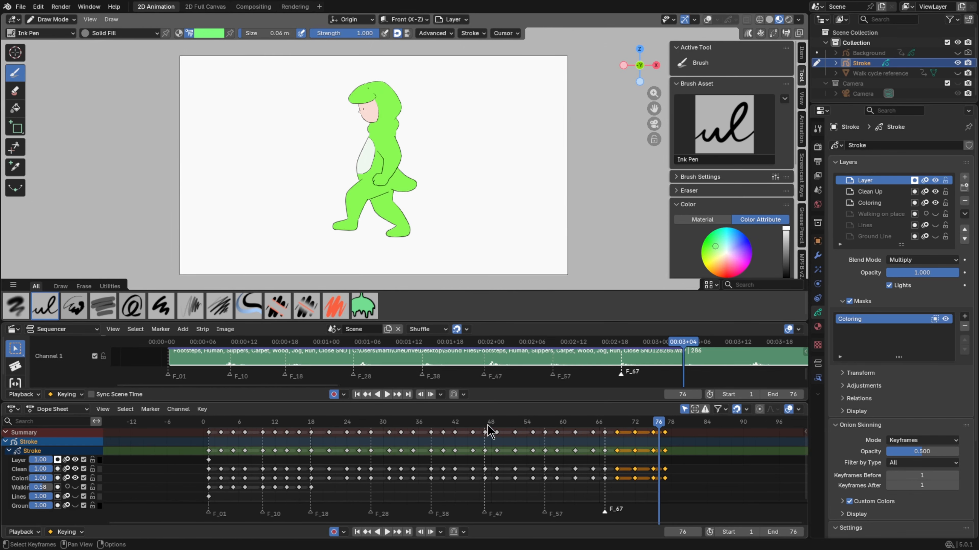
key("shift+Left")
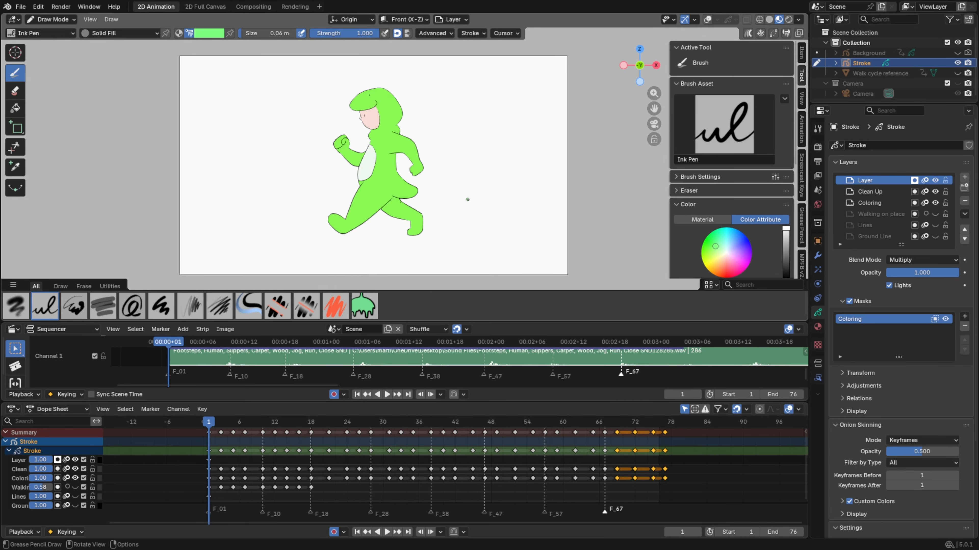
scroll(467, 200, "up", 1)
mouse_move(475, 322)
left_mouse_down()
mouse_move(475, 331)
mouse_move(475, 320)
left_mouse_up()
key("space")
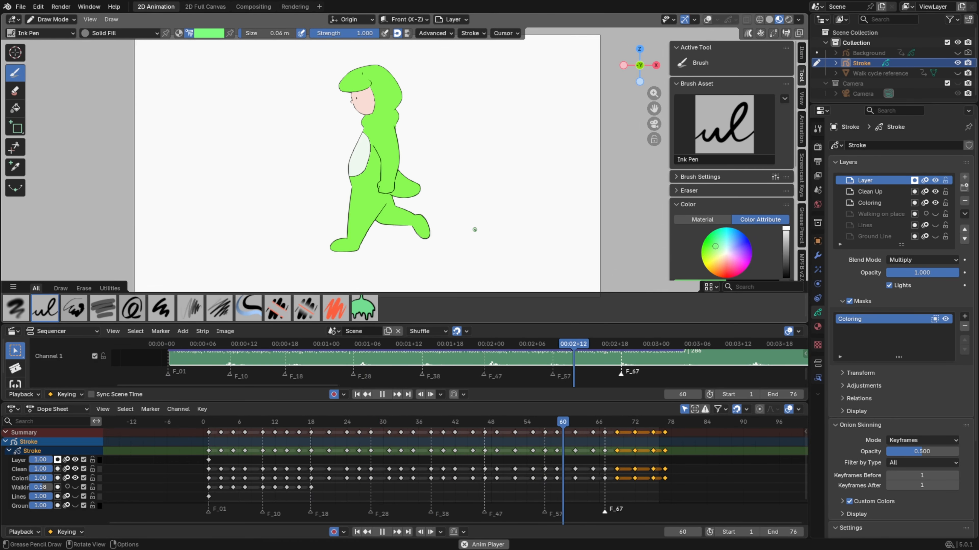
key("space")
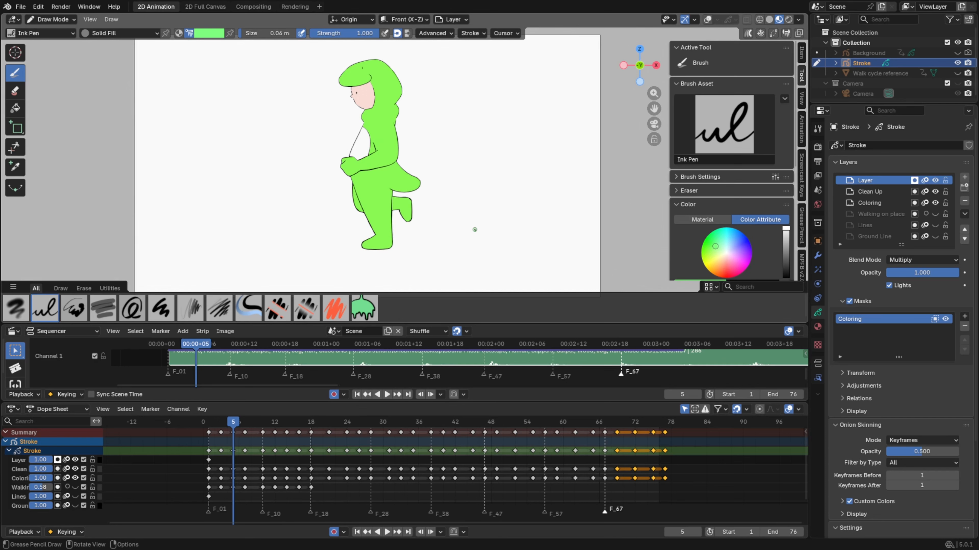